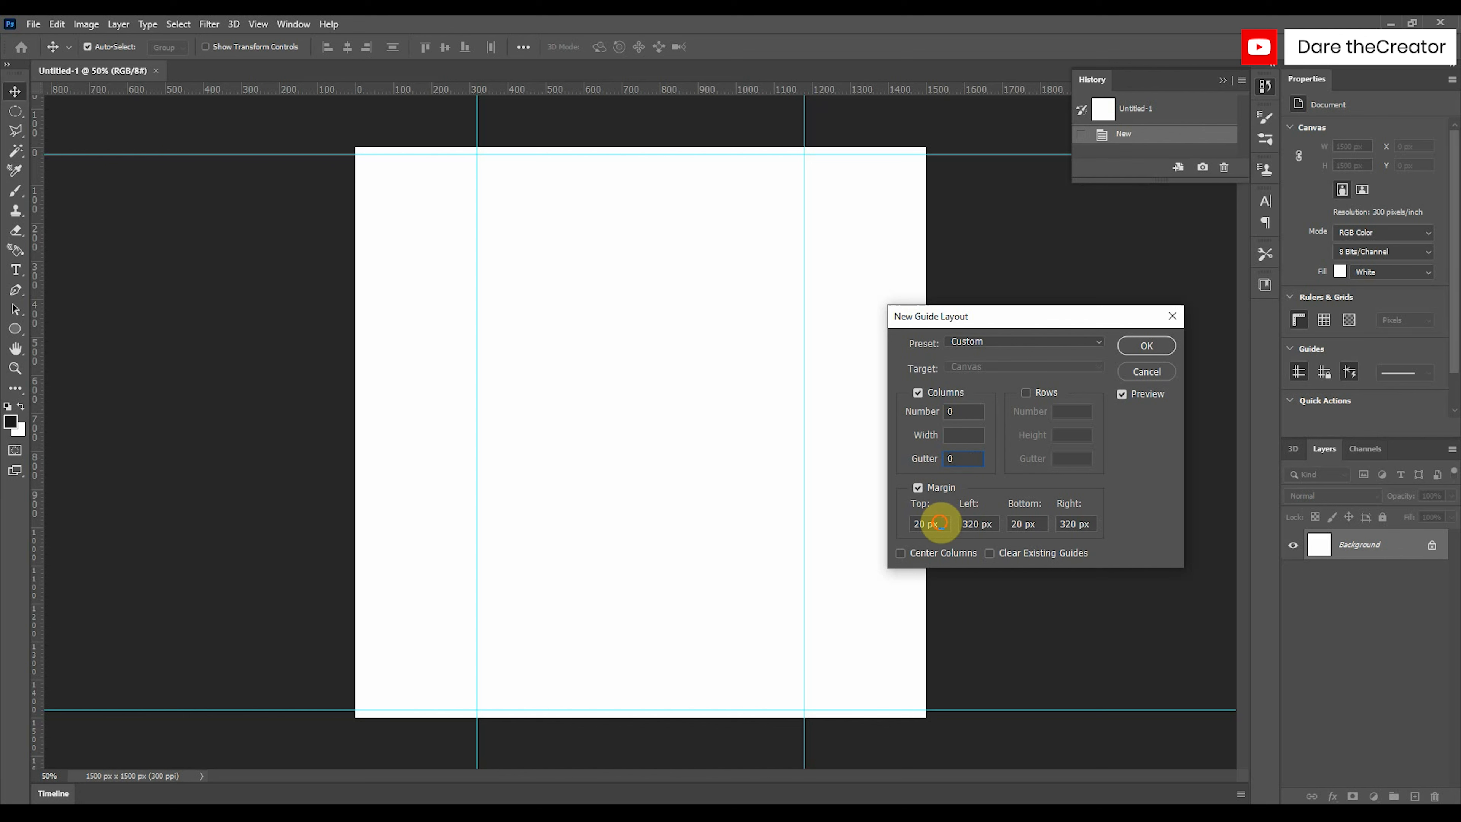
- Set the top, left, bottom and right margins of the new guide layout to 0 px
double_click(923, 524)
text(0)
click(992, 522)
double_click(989, 522)
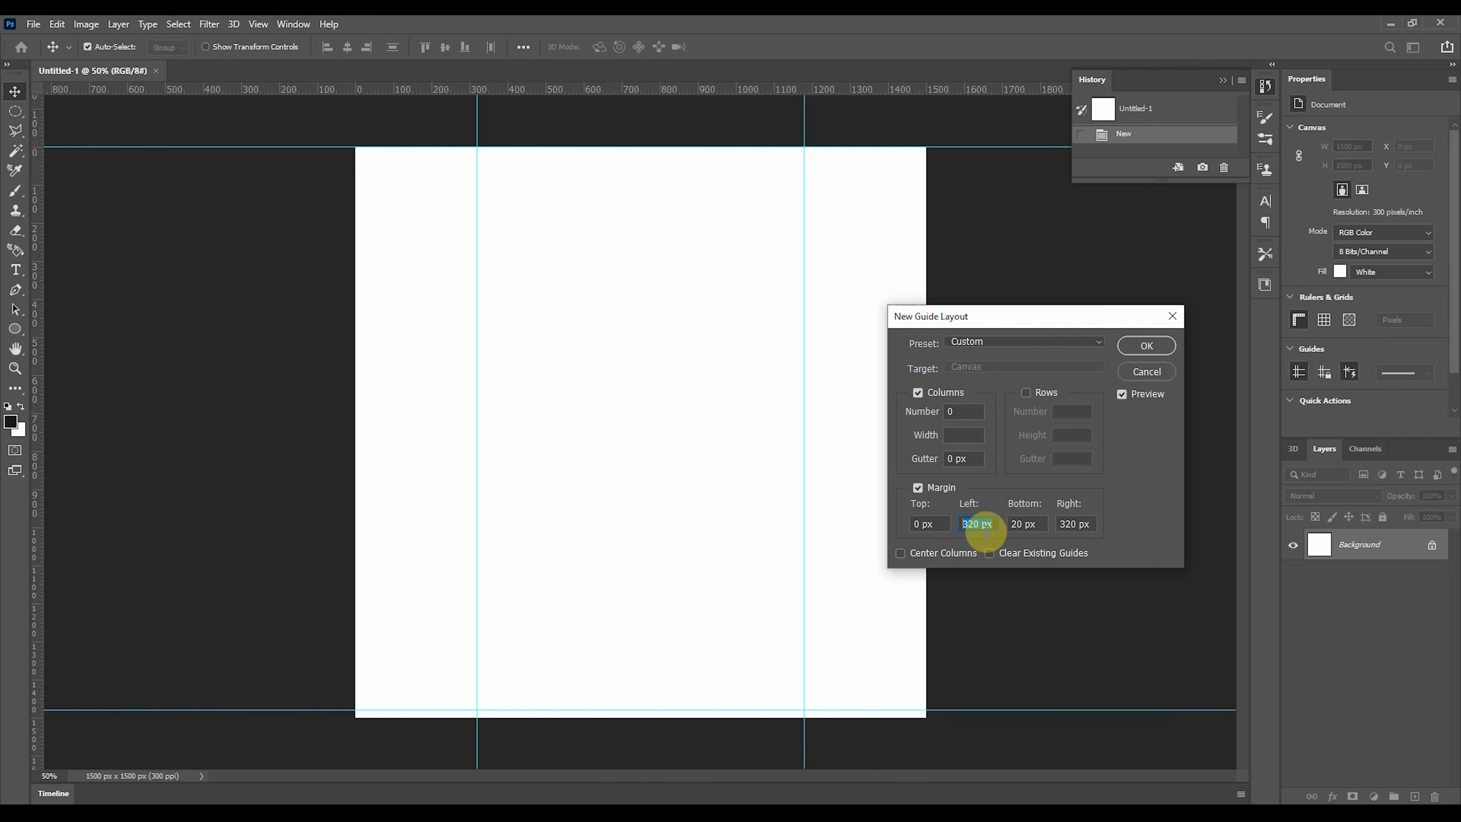
text(0)
double_click(1027, 522)
text(0)
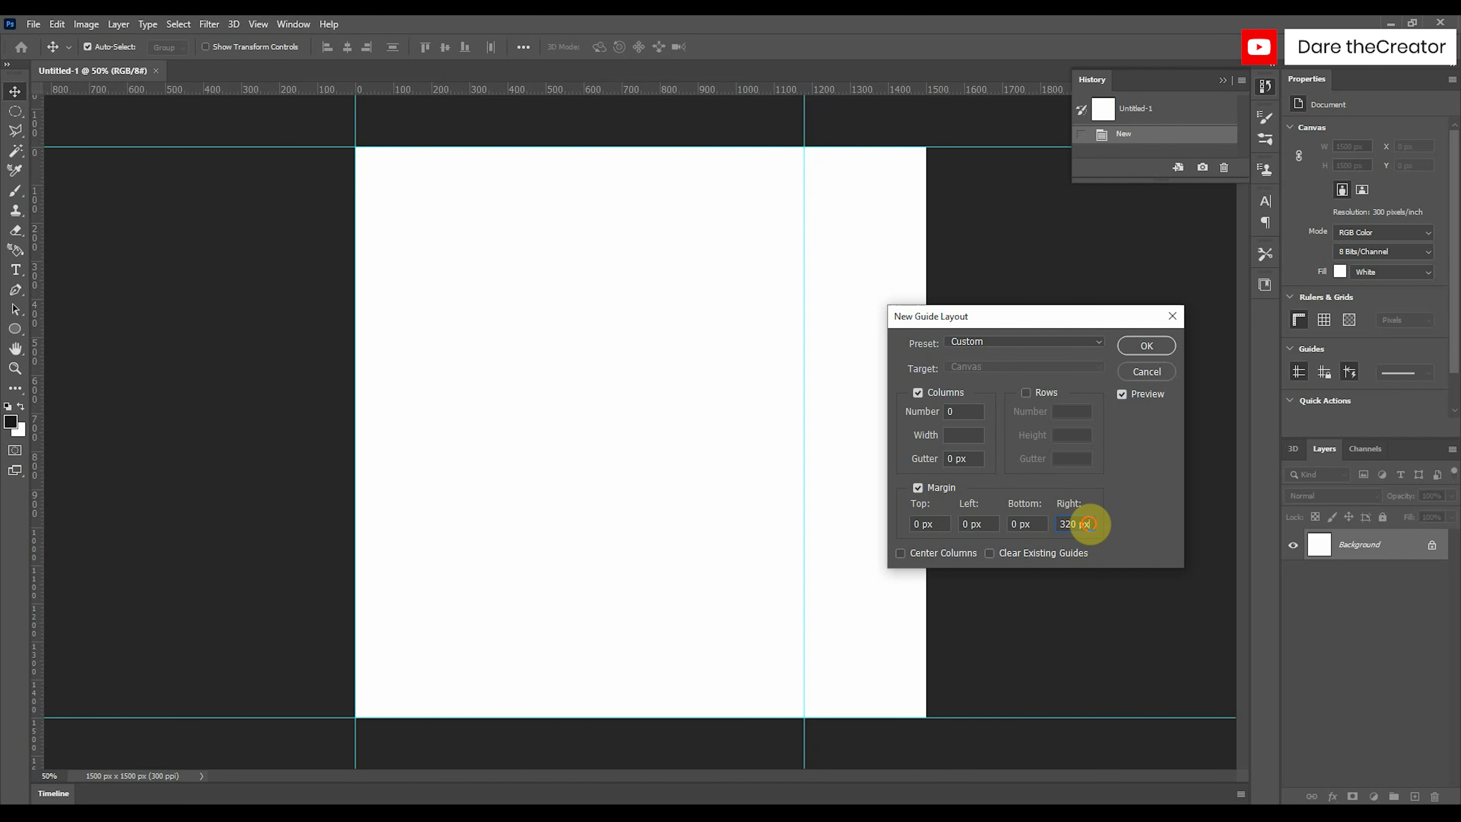
double_click(1074, 523)
text(0)
- Create the guide layout with 30 rows and remove the two vertical guides at the canvas's side edges
click(1025, 393)
click(1070, 410)
text(30)
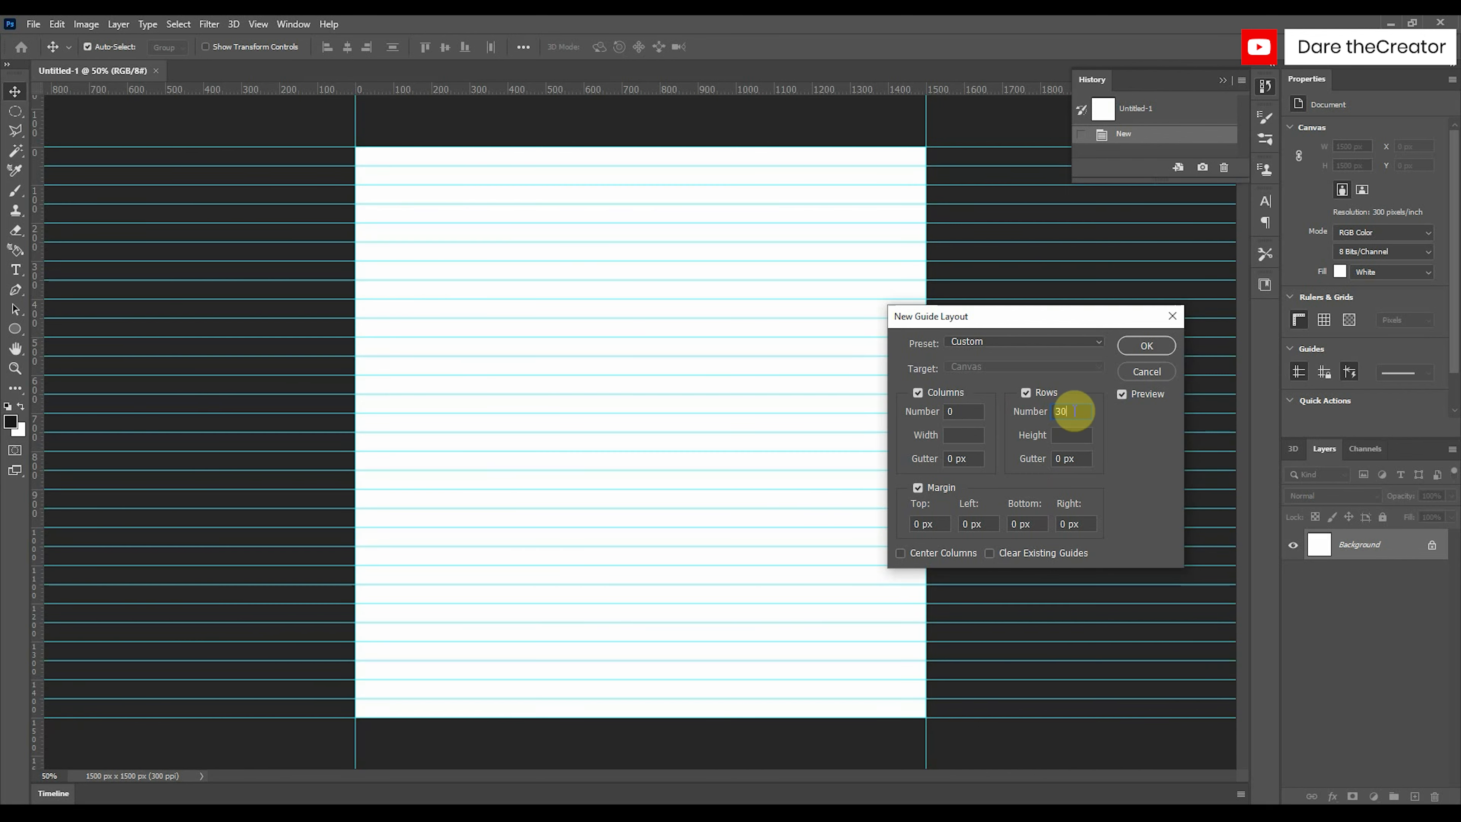
click(1146, 345)
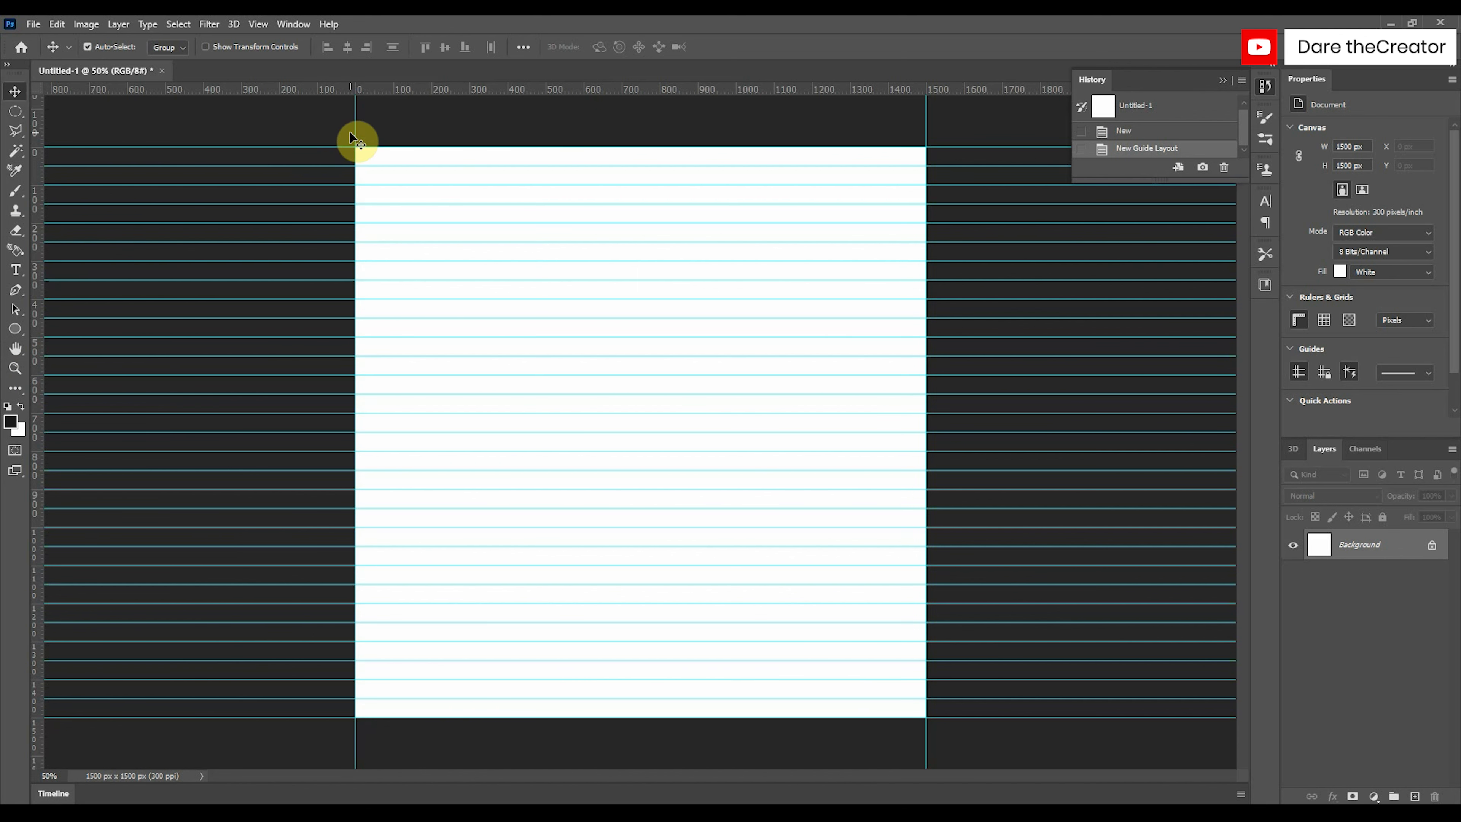
drag(355, 132, 10, 158)
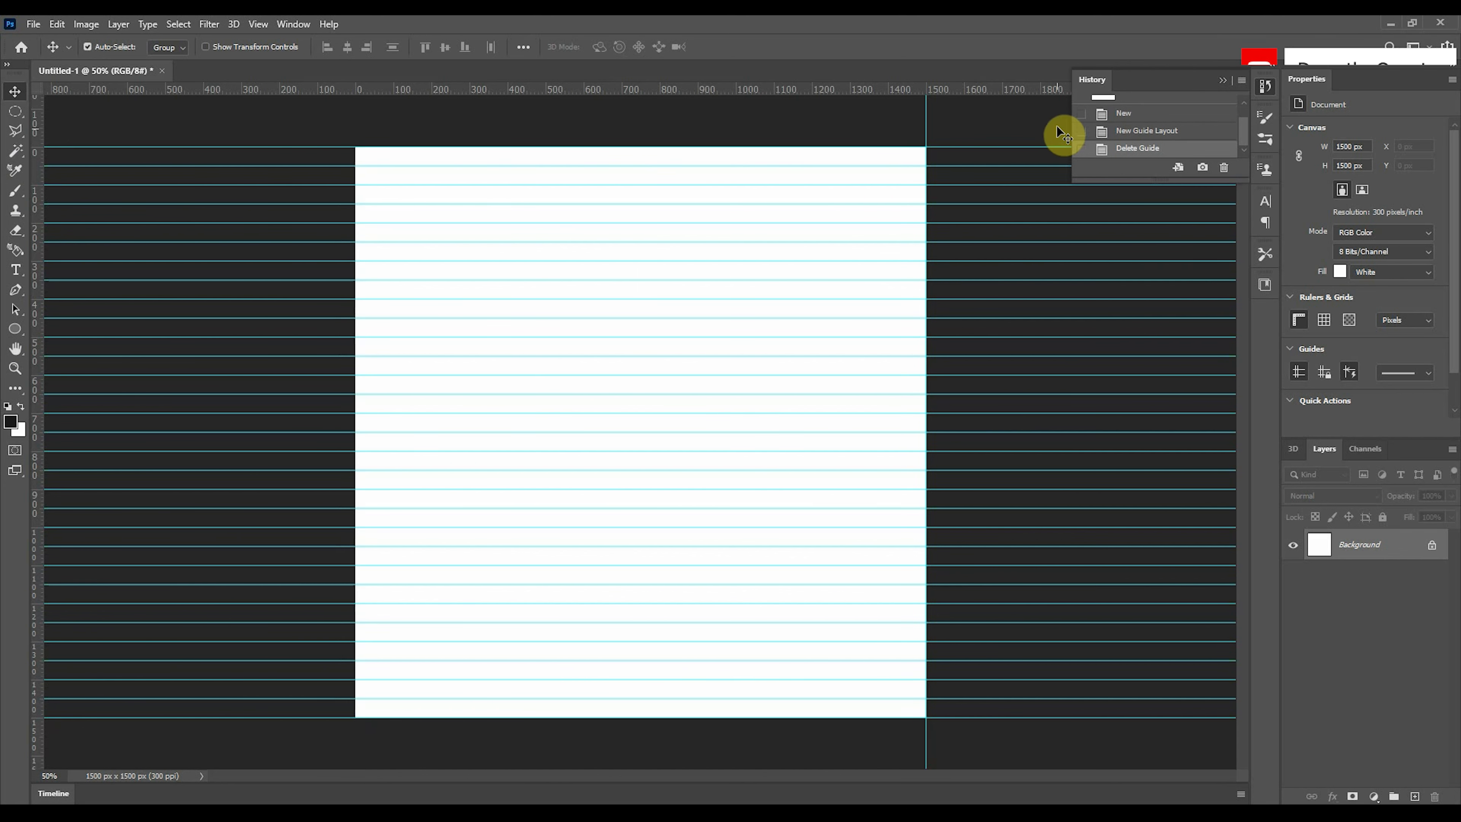
drag(936, 136, 10, 186)
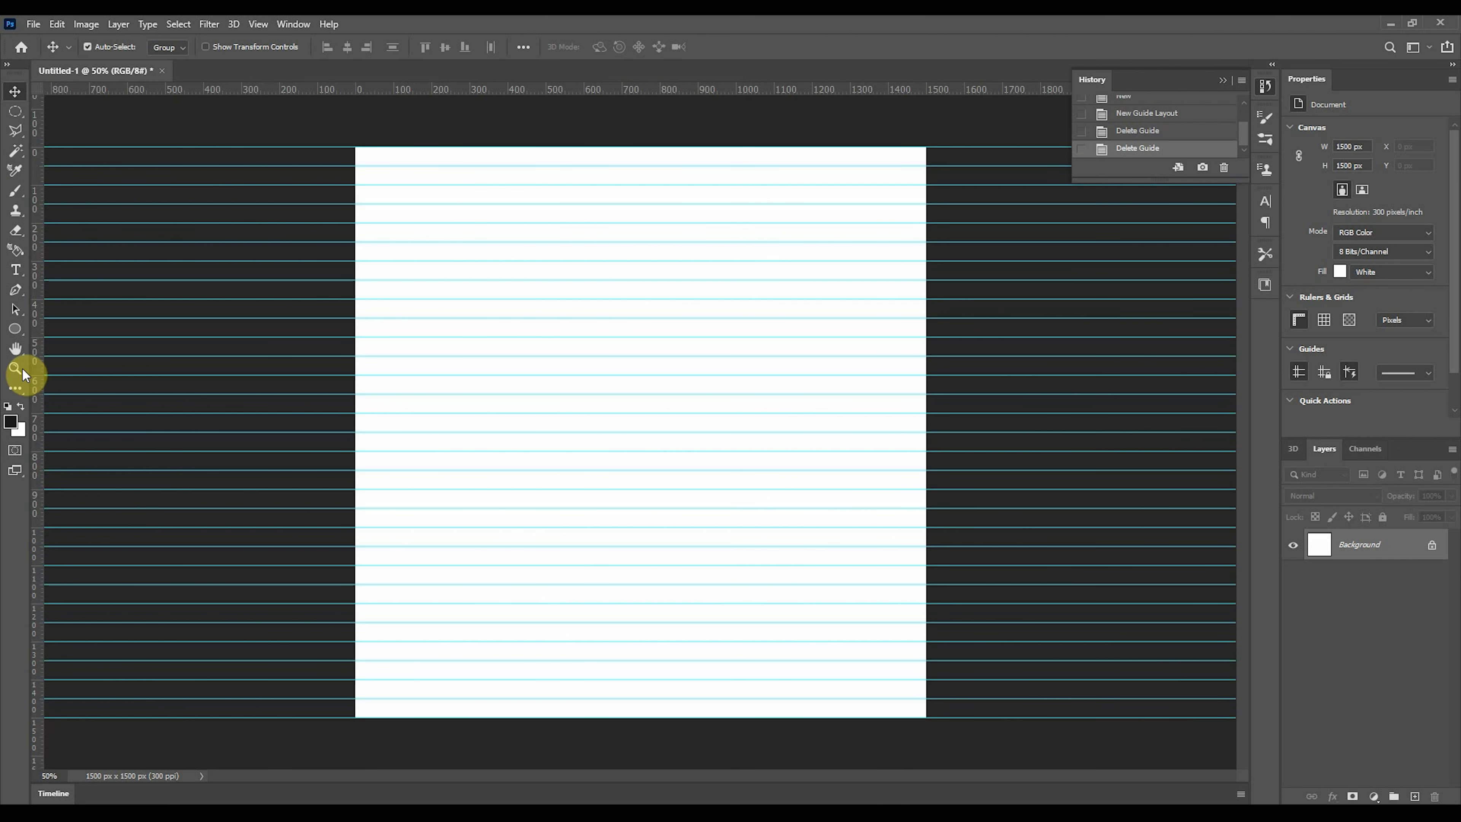
- Draw a 1500 × 50 px rectangle across the full canvas width in the first guide row
click(15, 329)
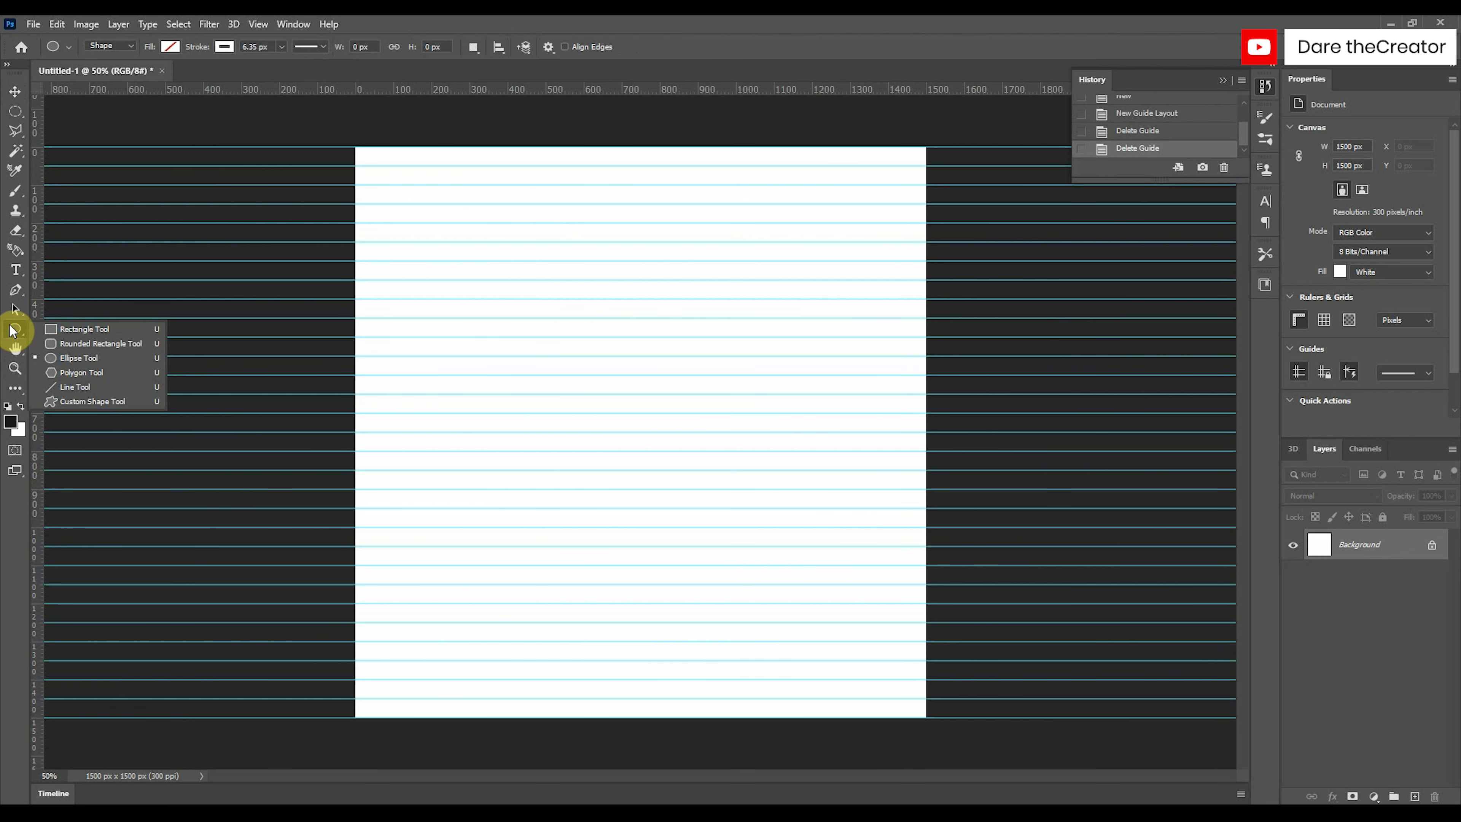
click(59, 331)
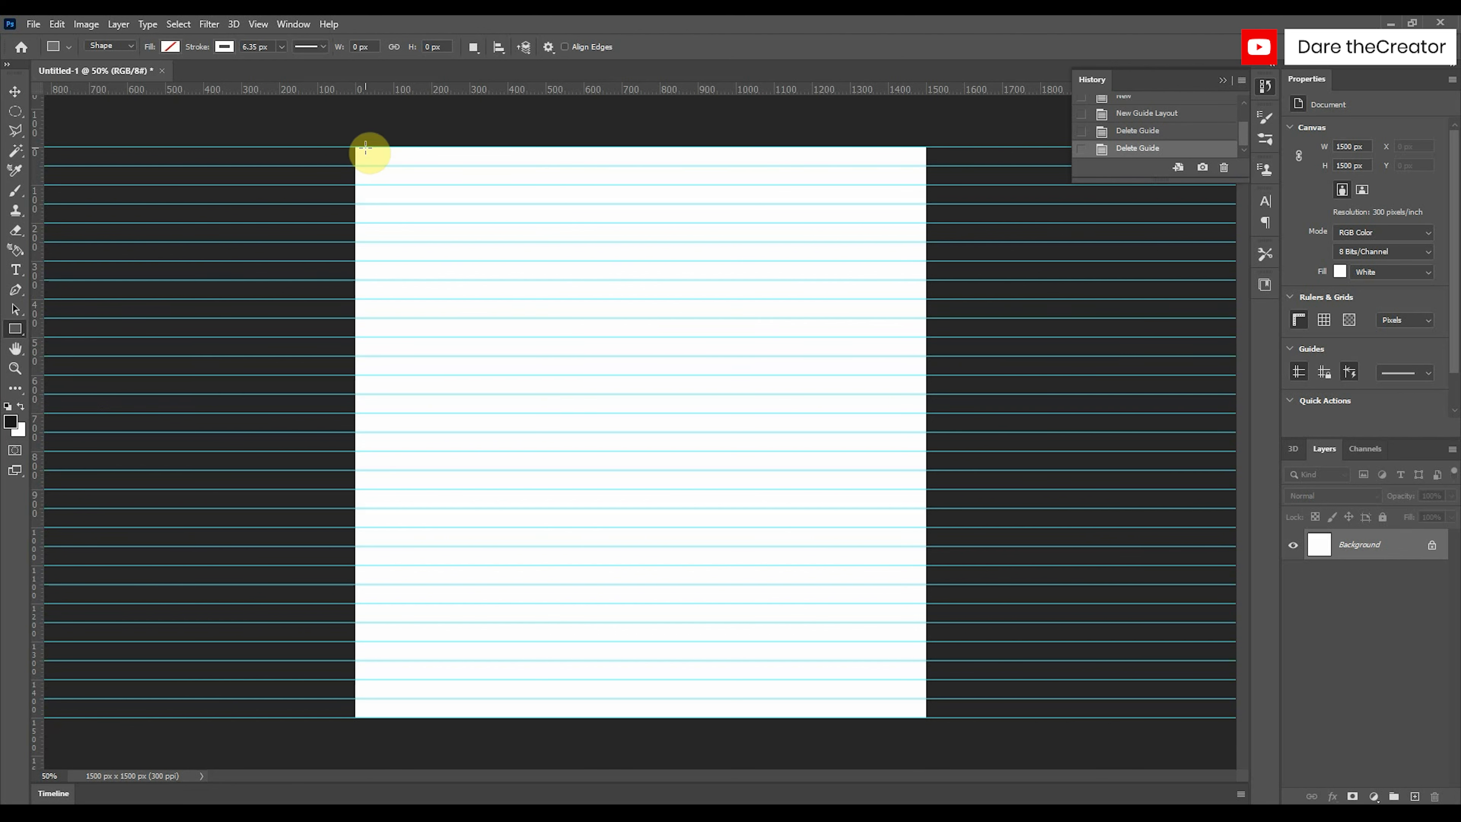
drag(356, 147, 926, 166)
- Give the rectangle a solid black fill and no stroke
click(170, 47)
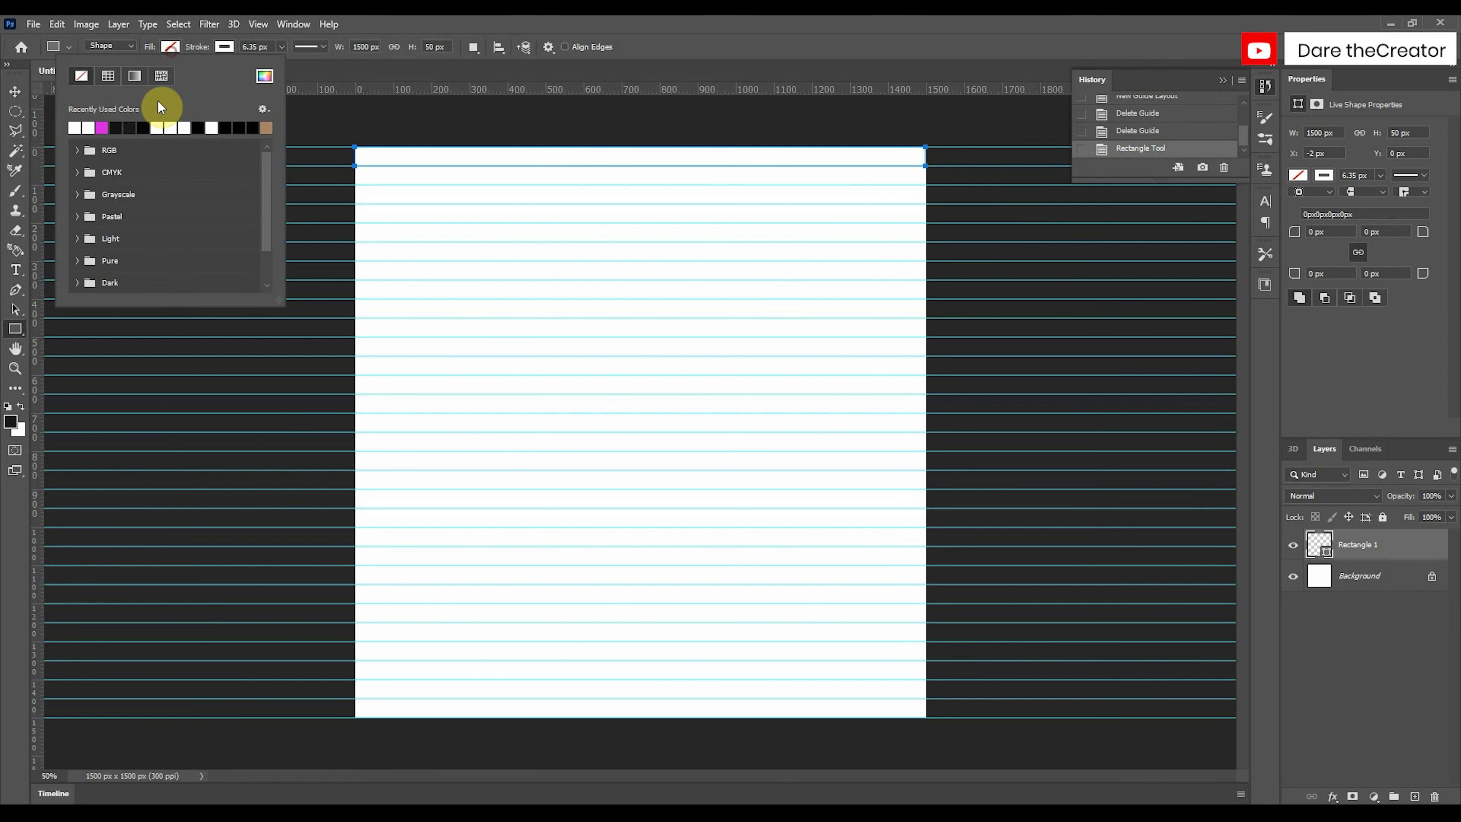
click(235, 126)
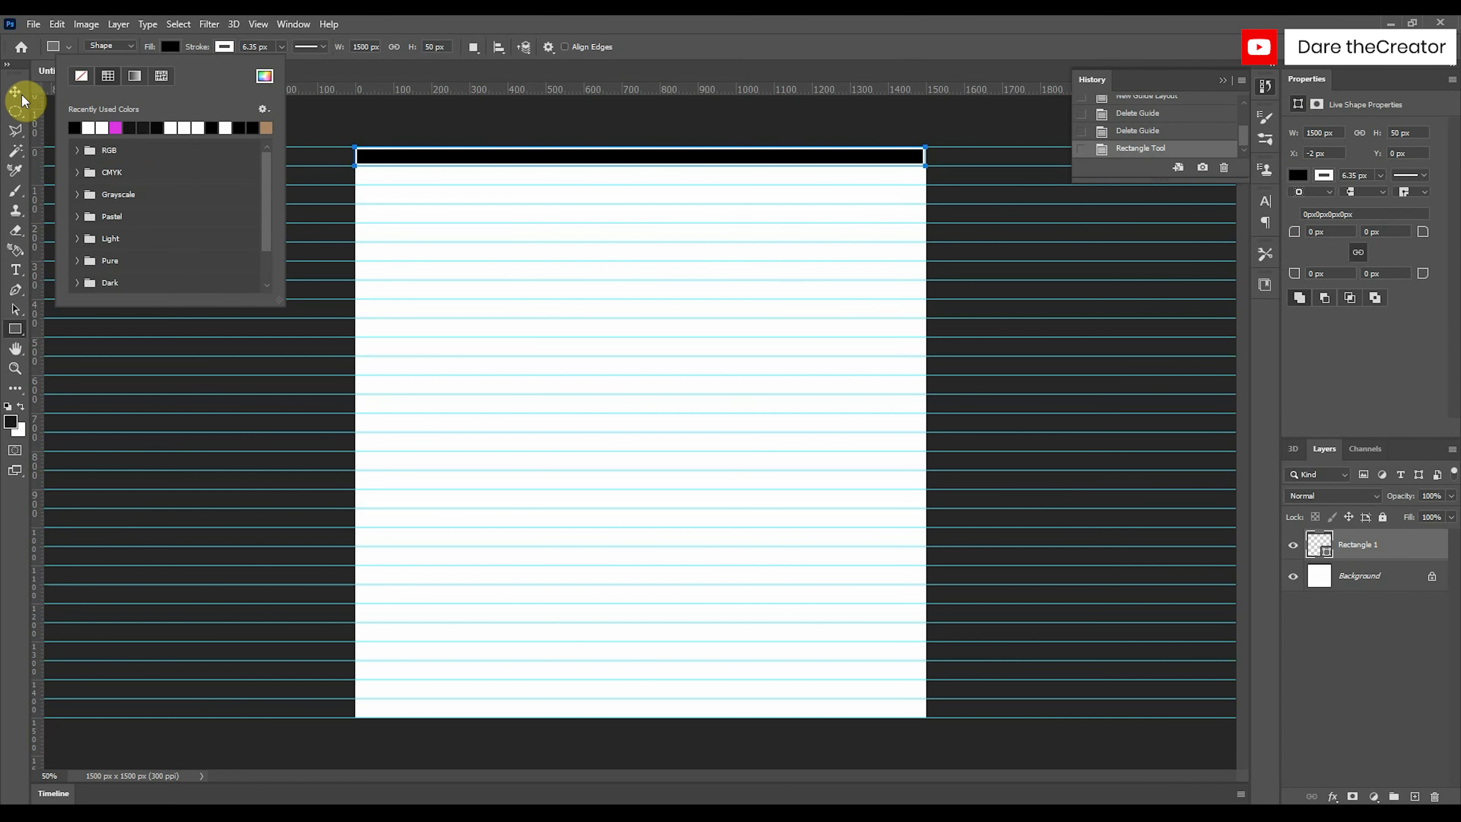
click(227, 48)
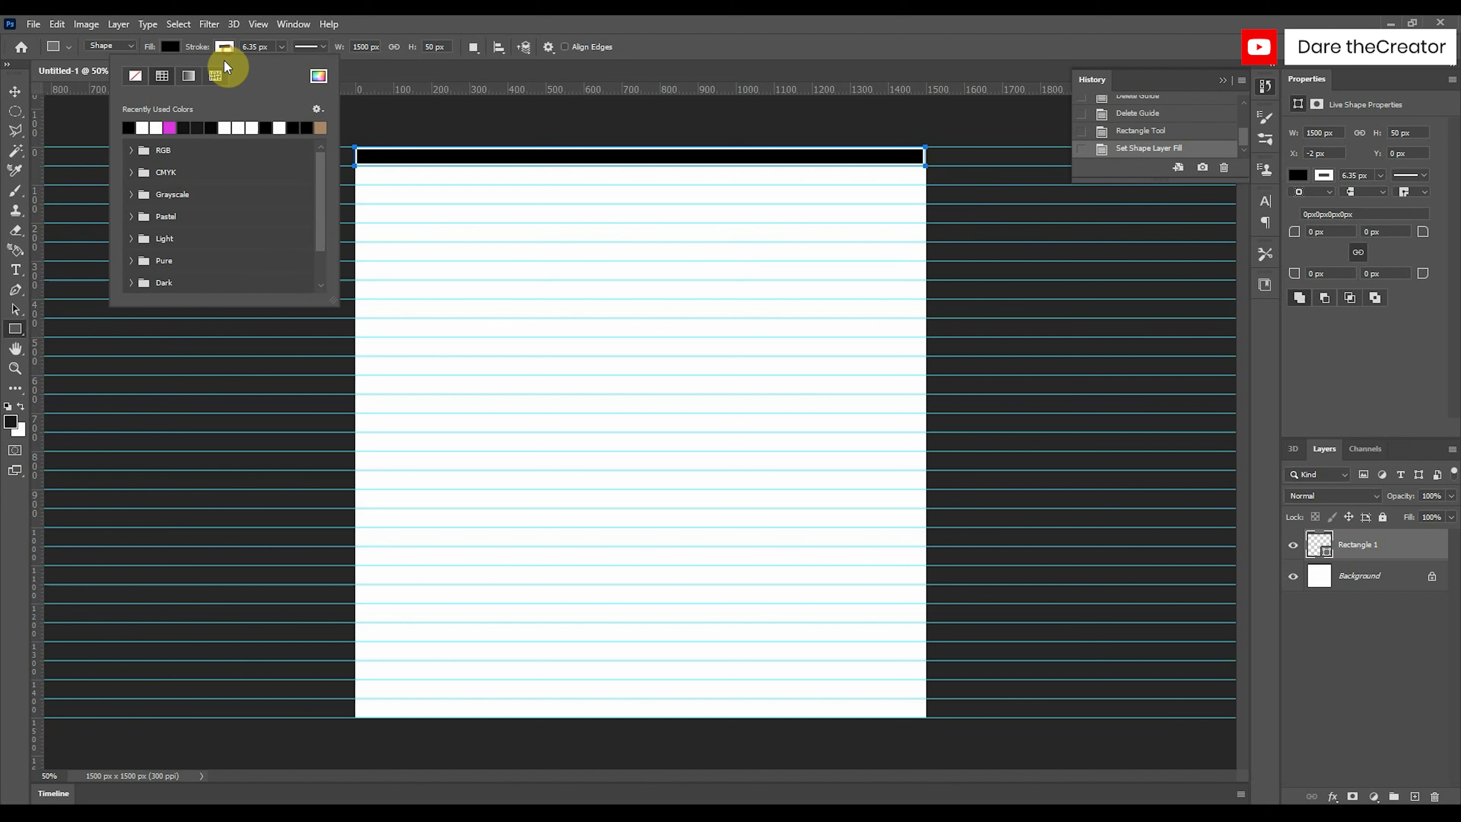
click(136, 75)
- Free-transform the black bar so it spans the canvas exactly from edge to edge
click(16, 91)
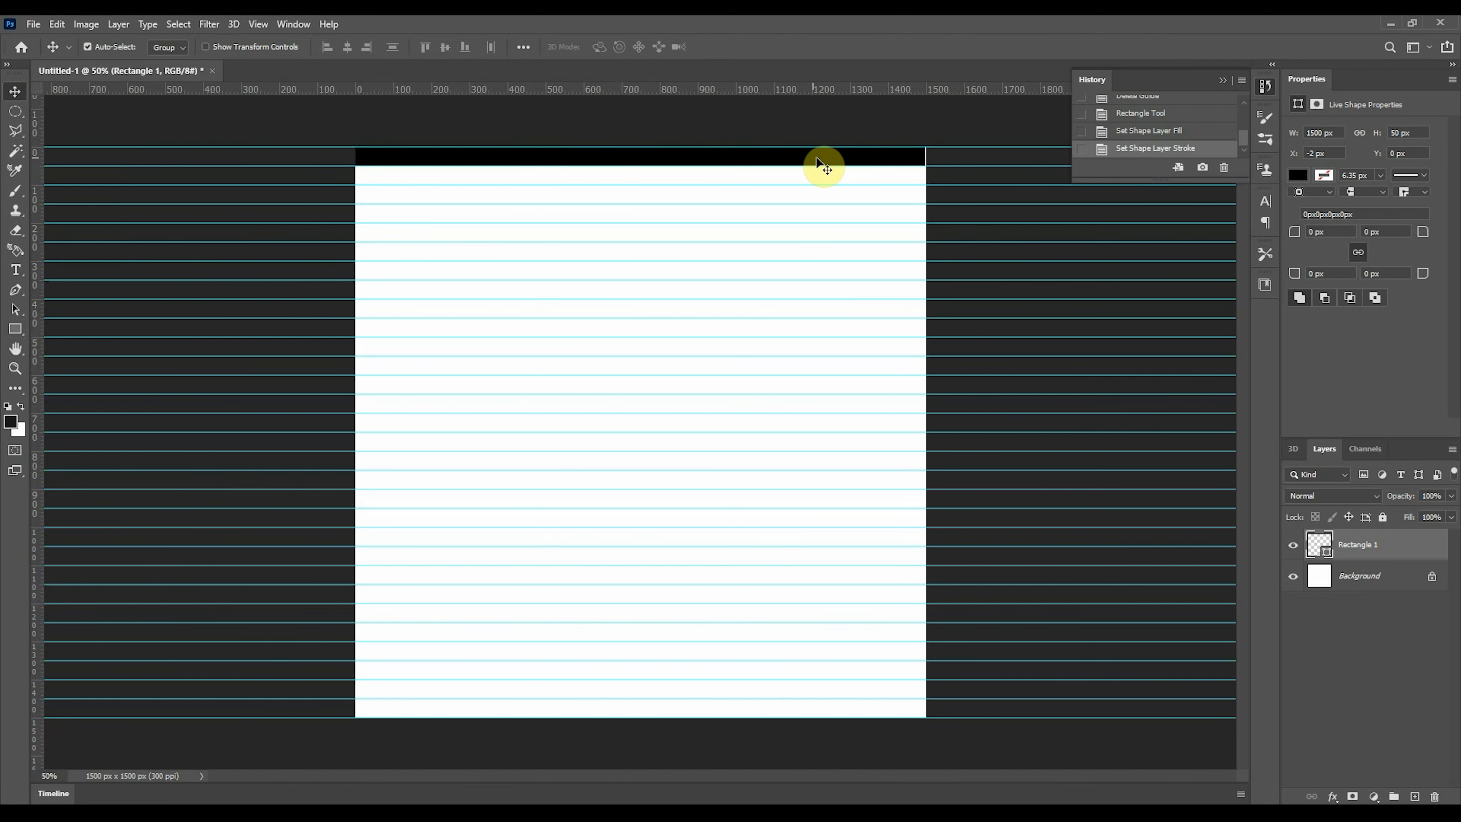
key(ctrl)
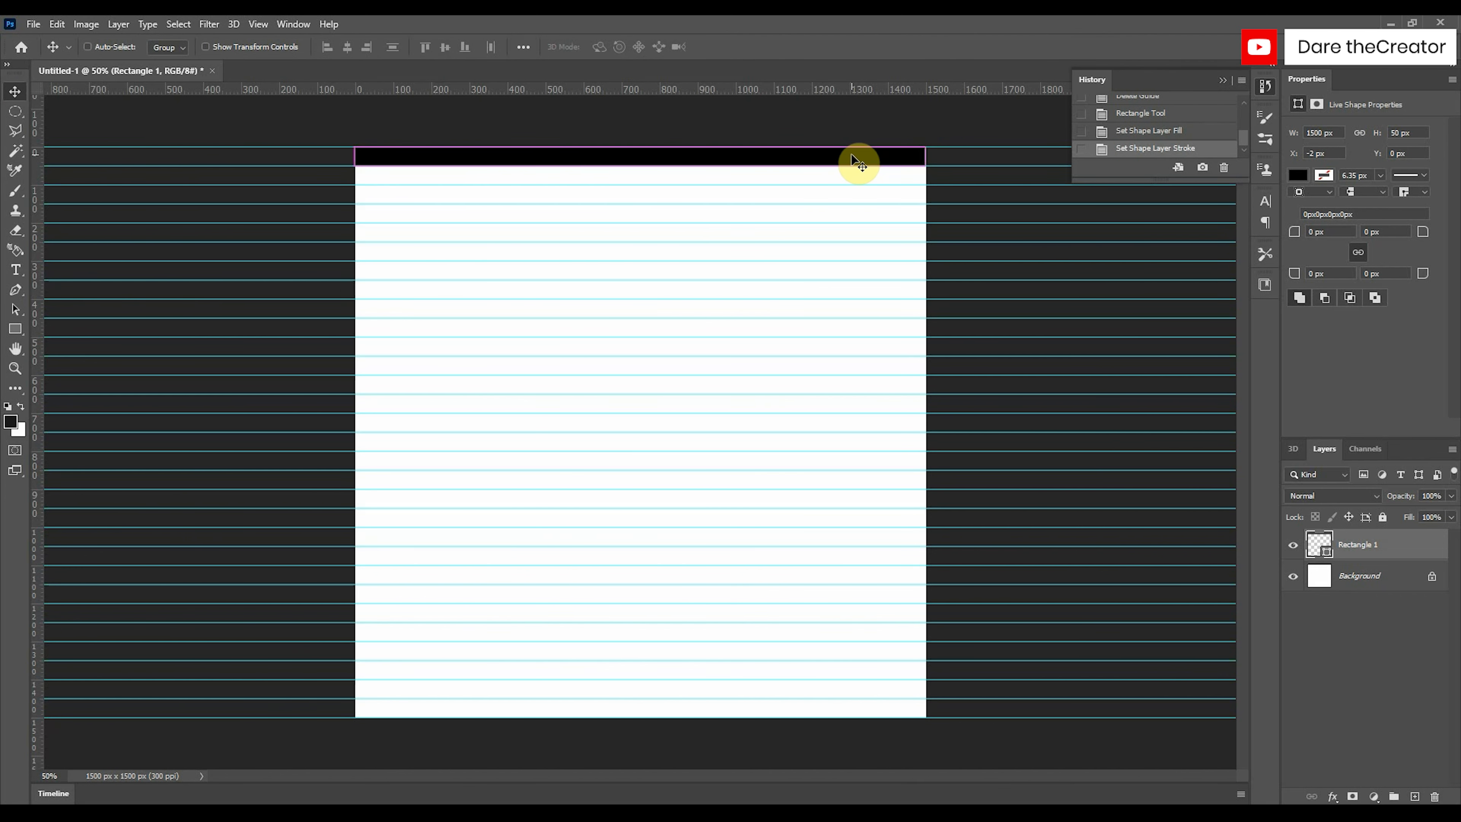
key(ctrl+t)
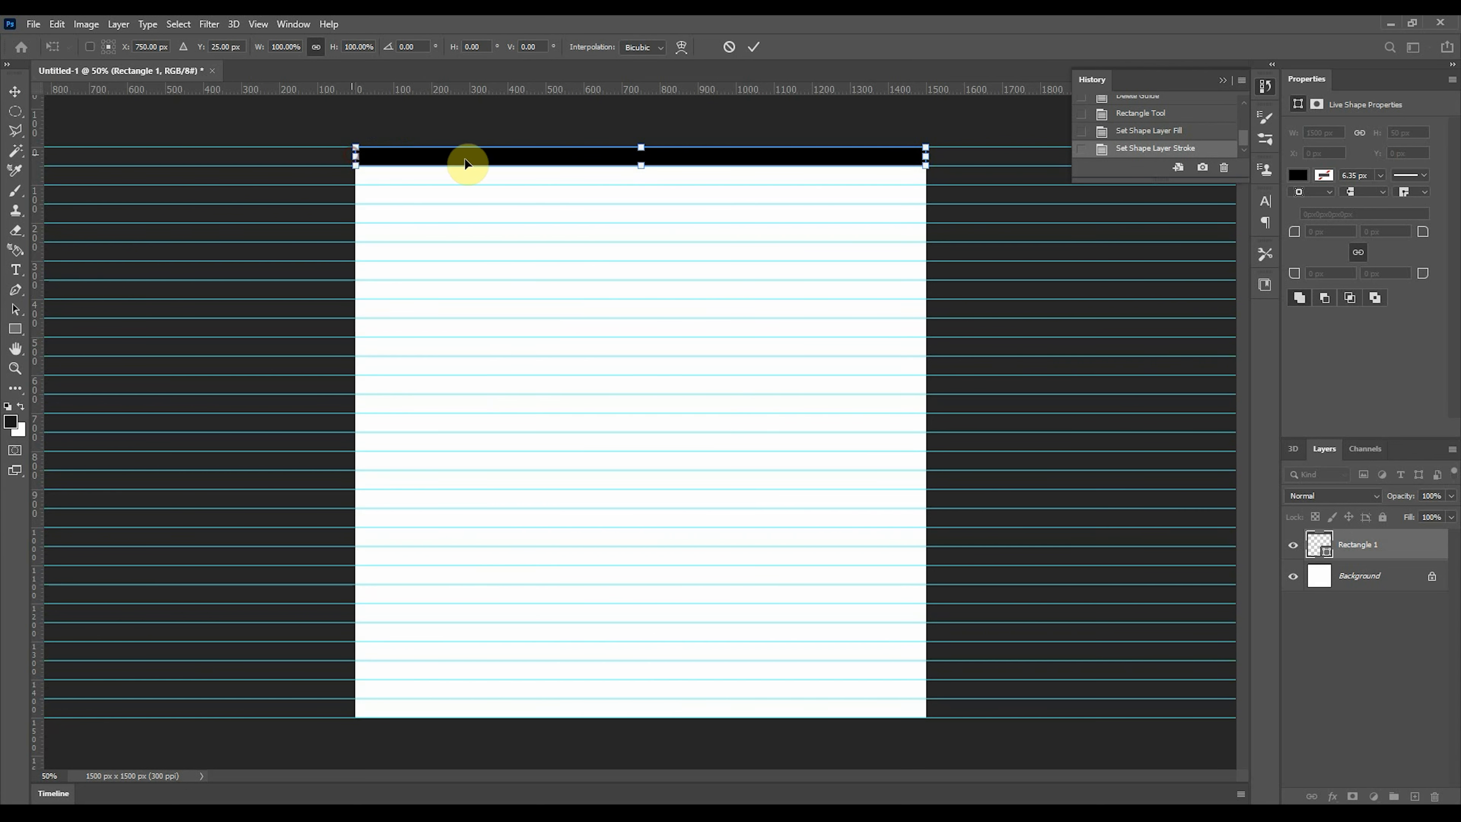
click(926, 158)
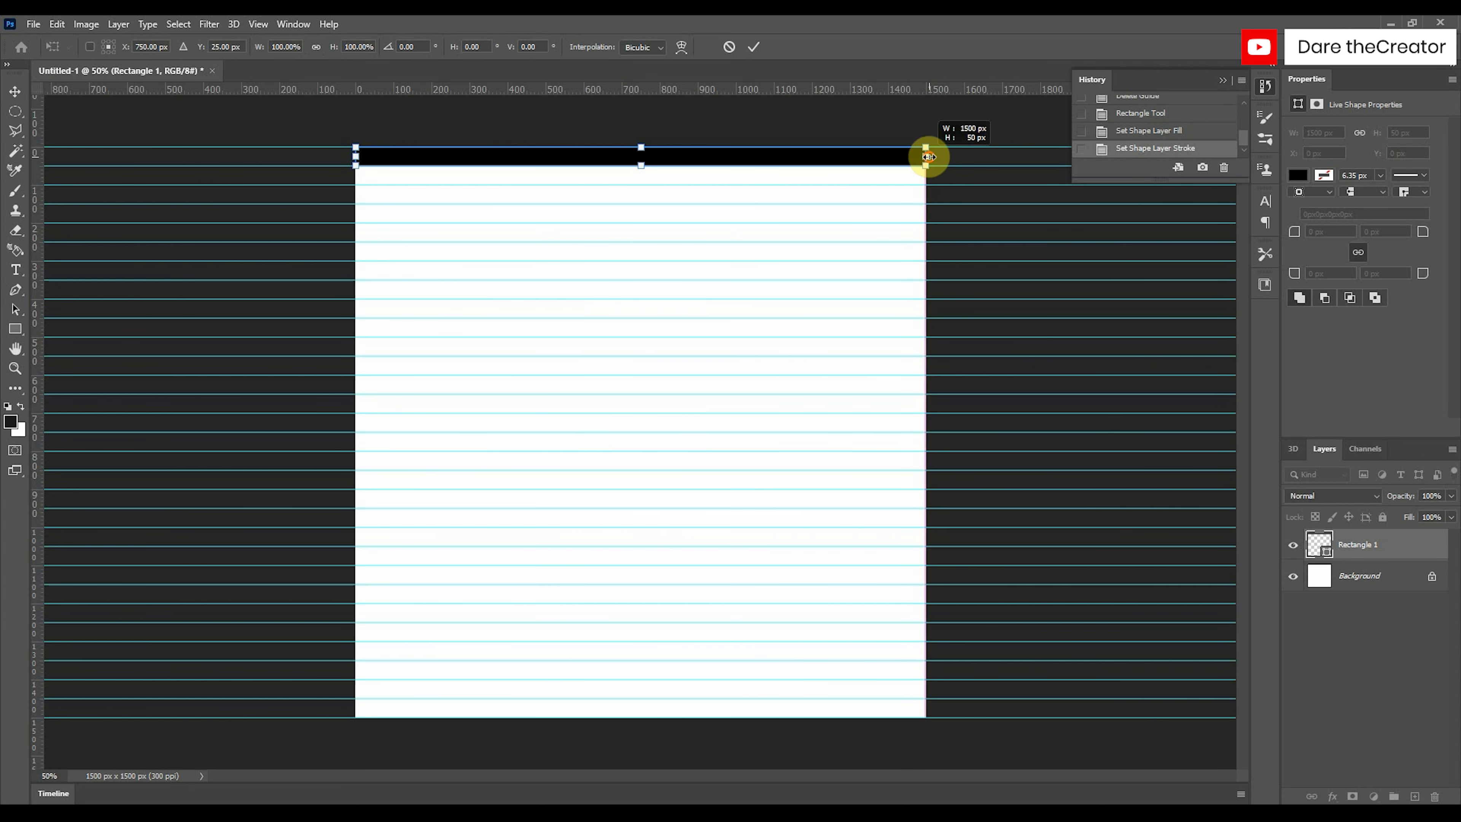
click(750, 48)
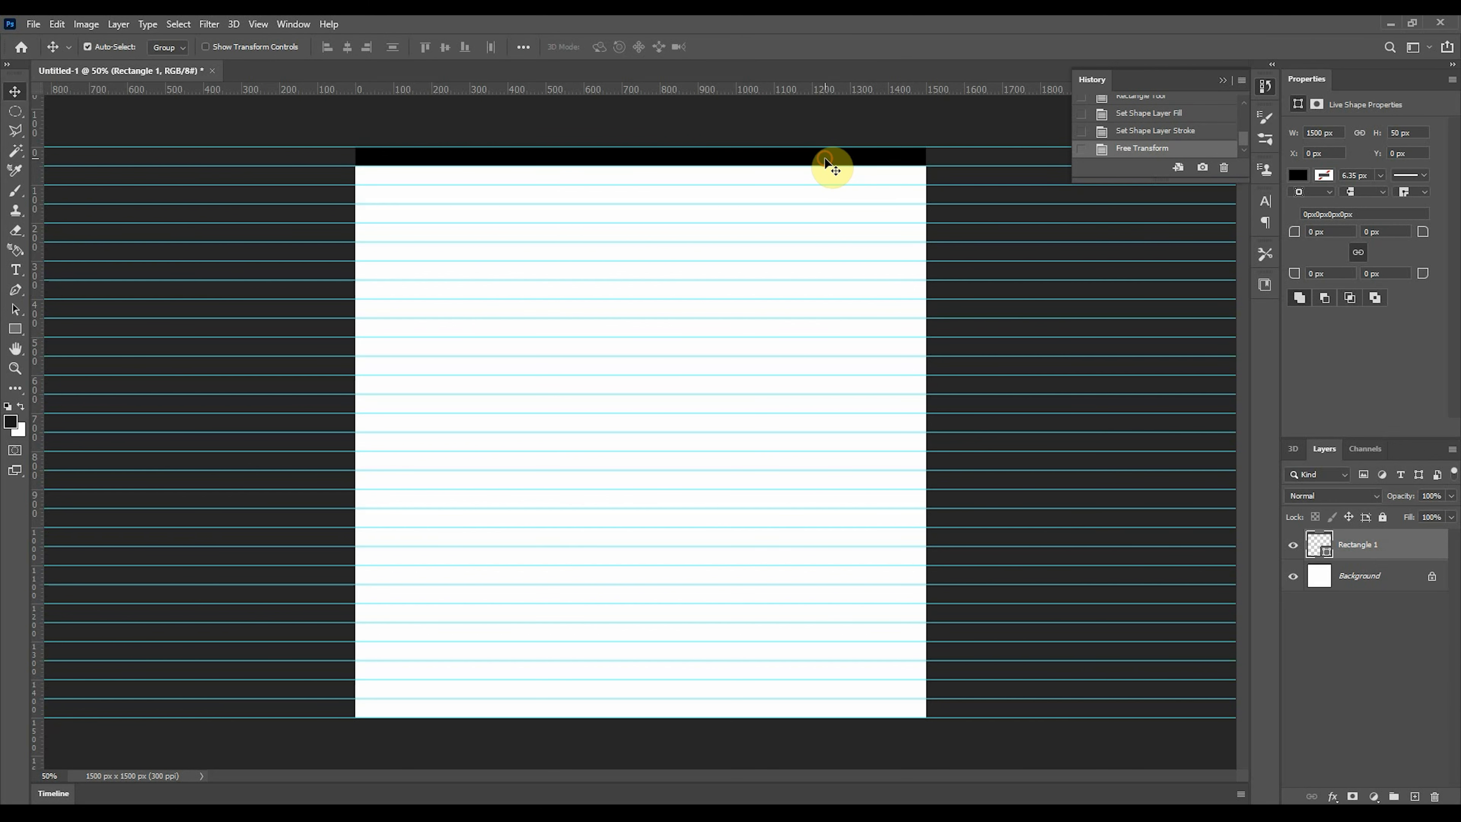
- Duplicate the bar into the third guide row, and duplicate both bars 200 px lower to make four alternating stripes
key(ctrl+j)
drag(876, 155, 876, 194)
shift+click(876, 156)
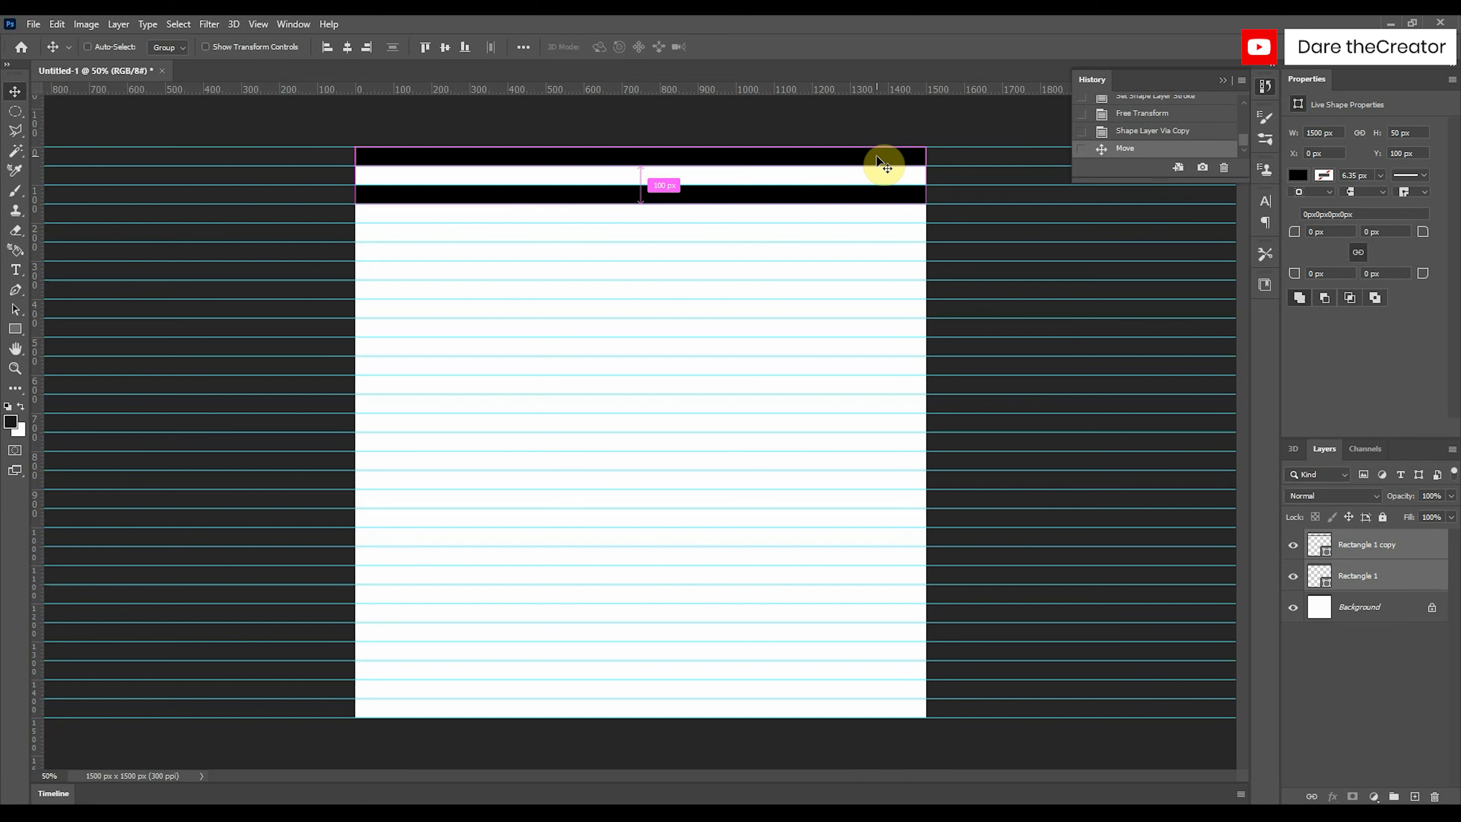
key(ctrl+j)
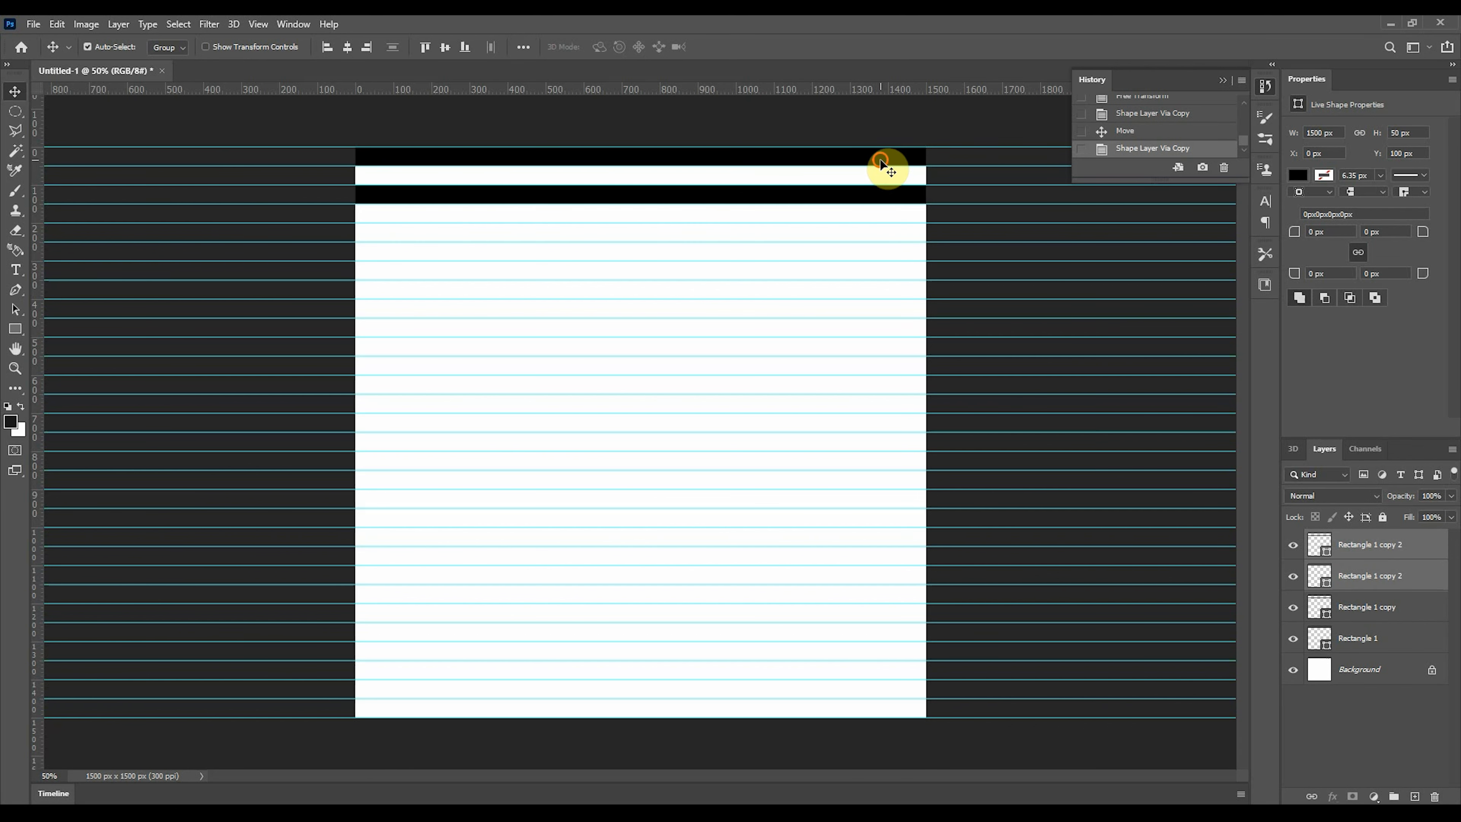
drag(877, 159, 880, 234)
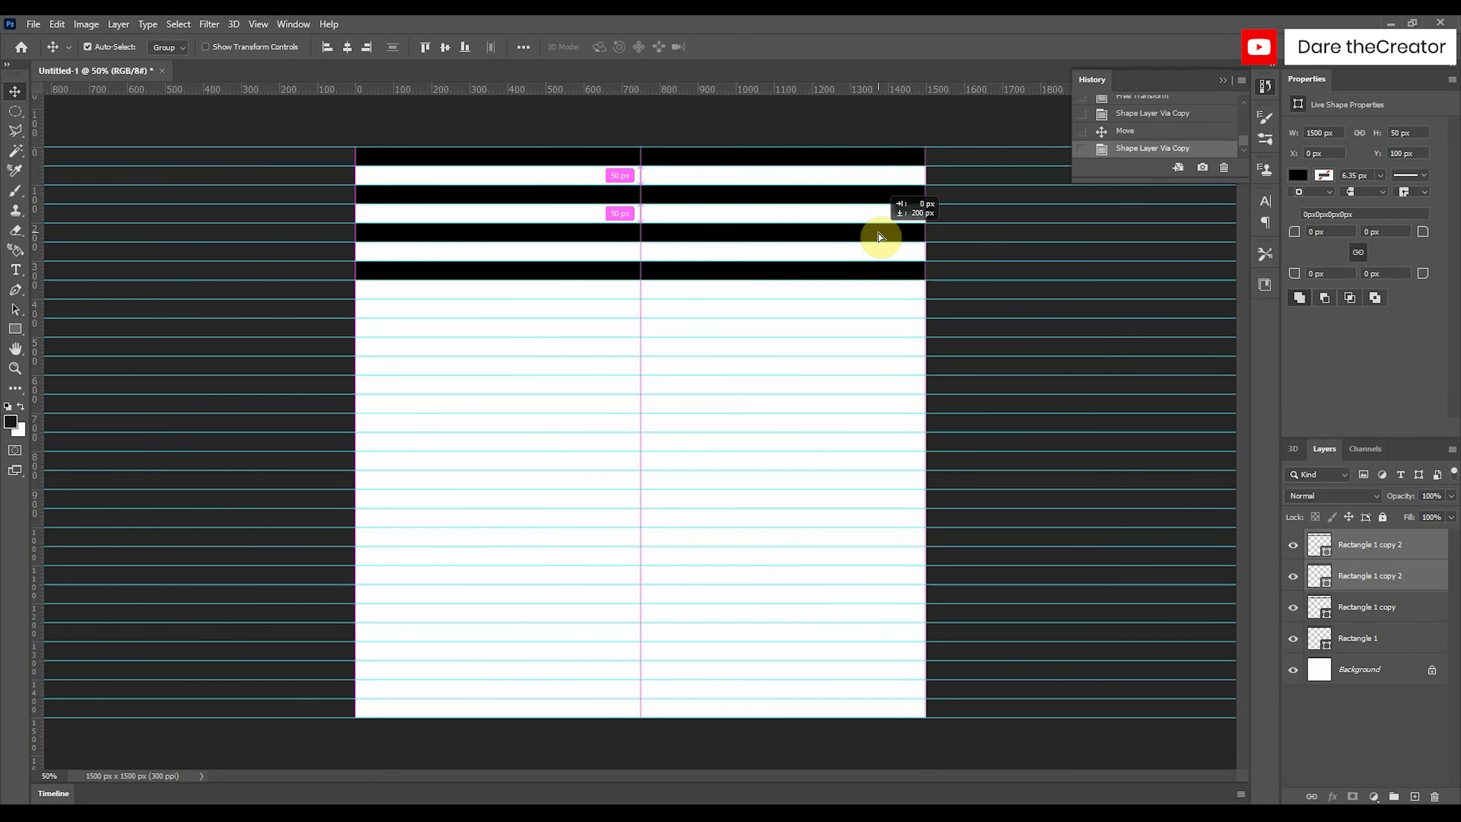
- Select all four black stripes and place a copy of them 400 px lower, continuing the alternating pattern
click(879, 159)
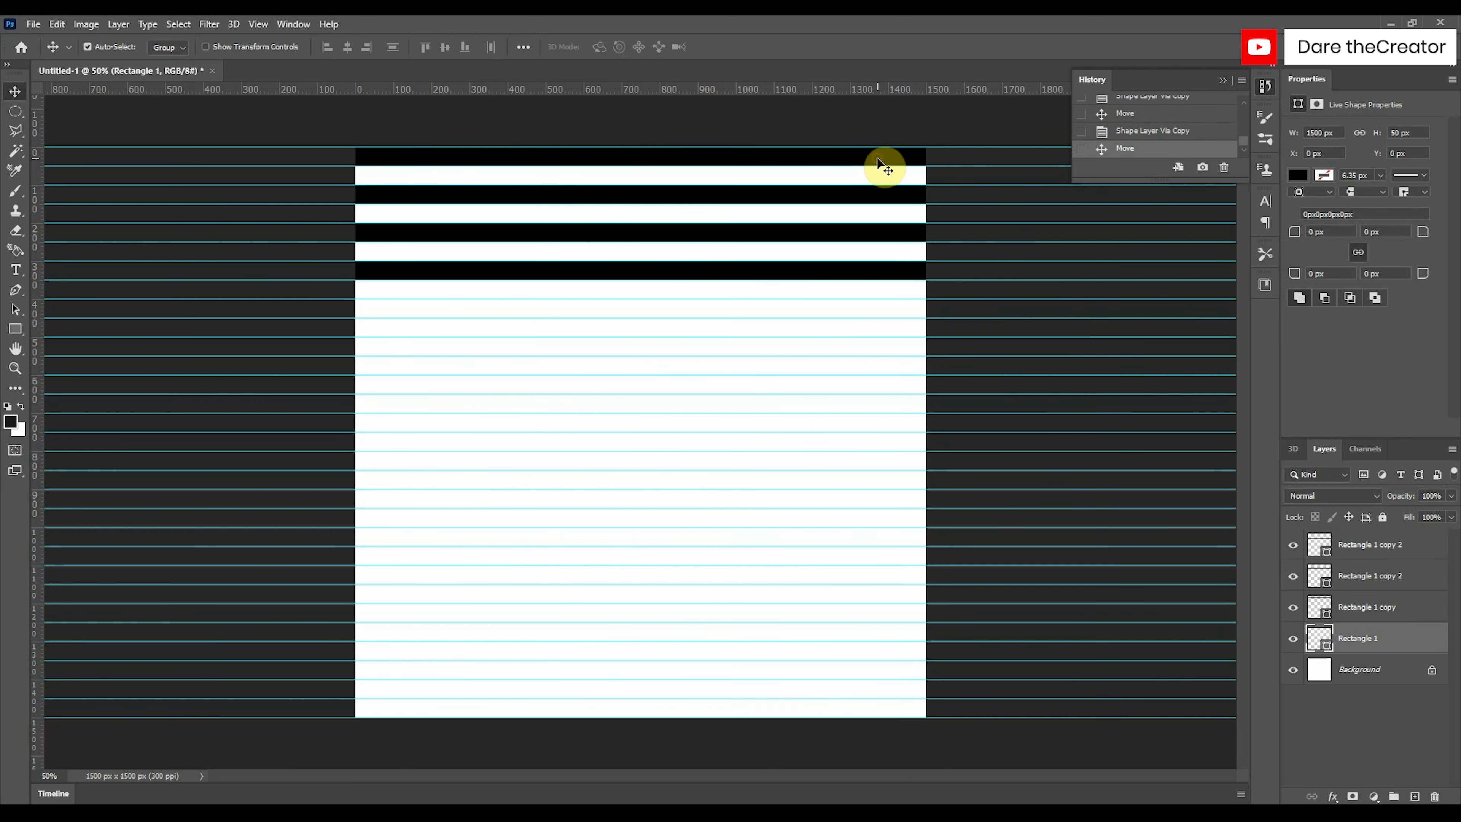
shift+click(889, 198)
shift+click(885, 225)
shift+click(884, 272)
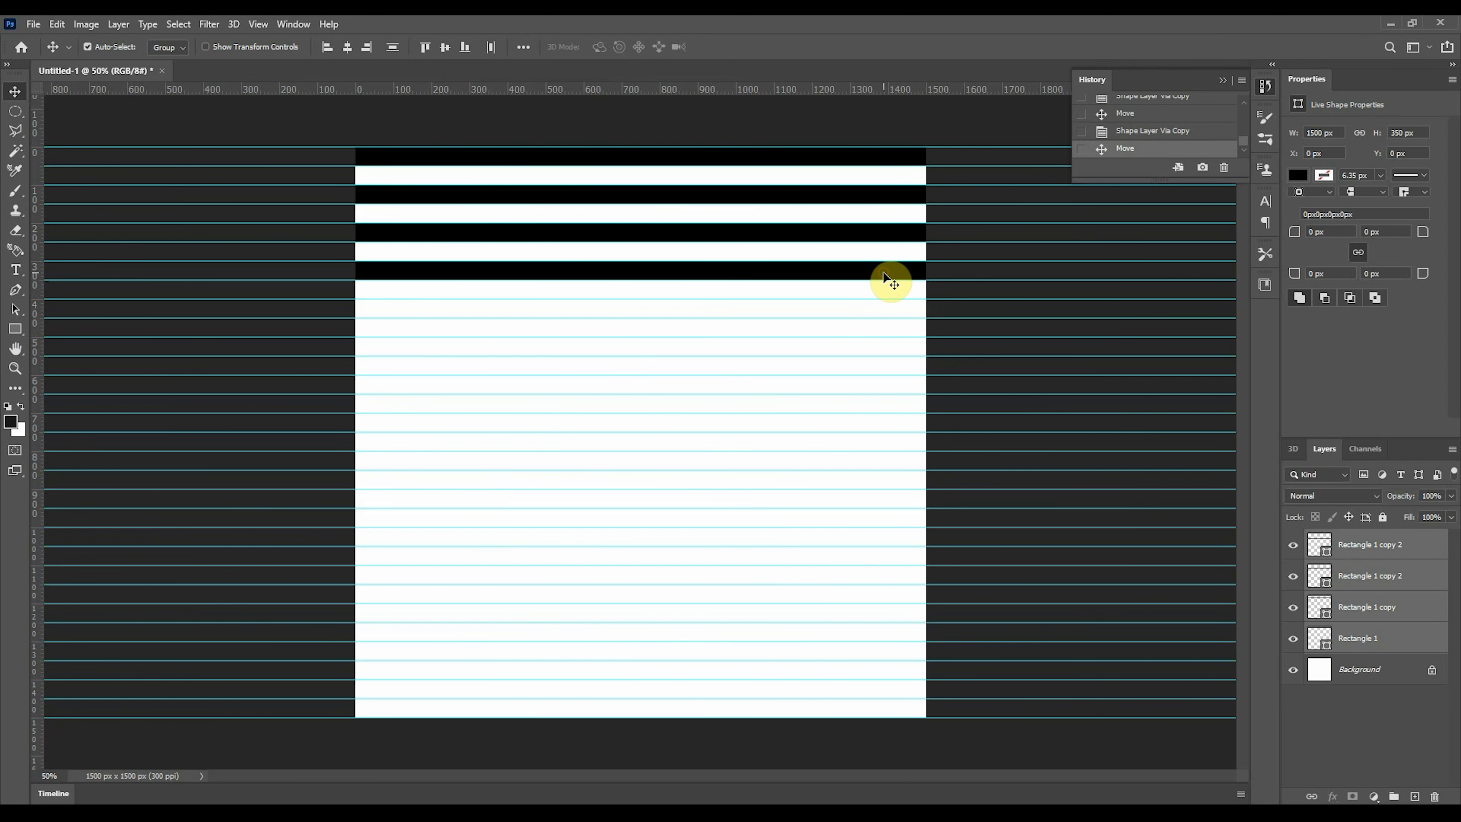
drag(884, 275, 881, 430)
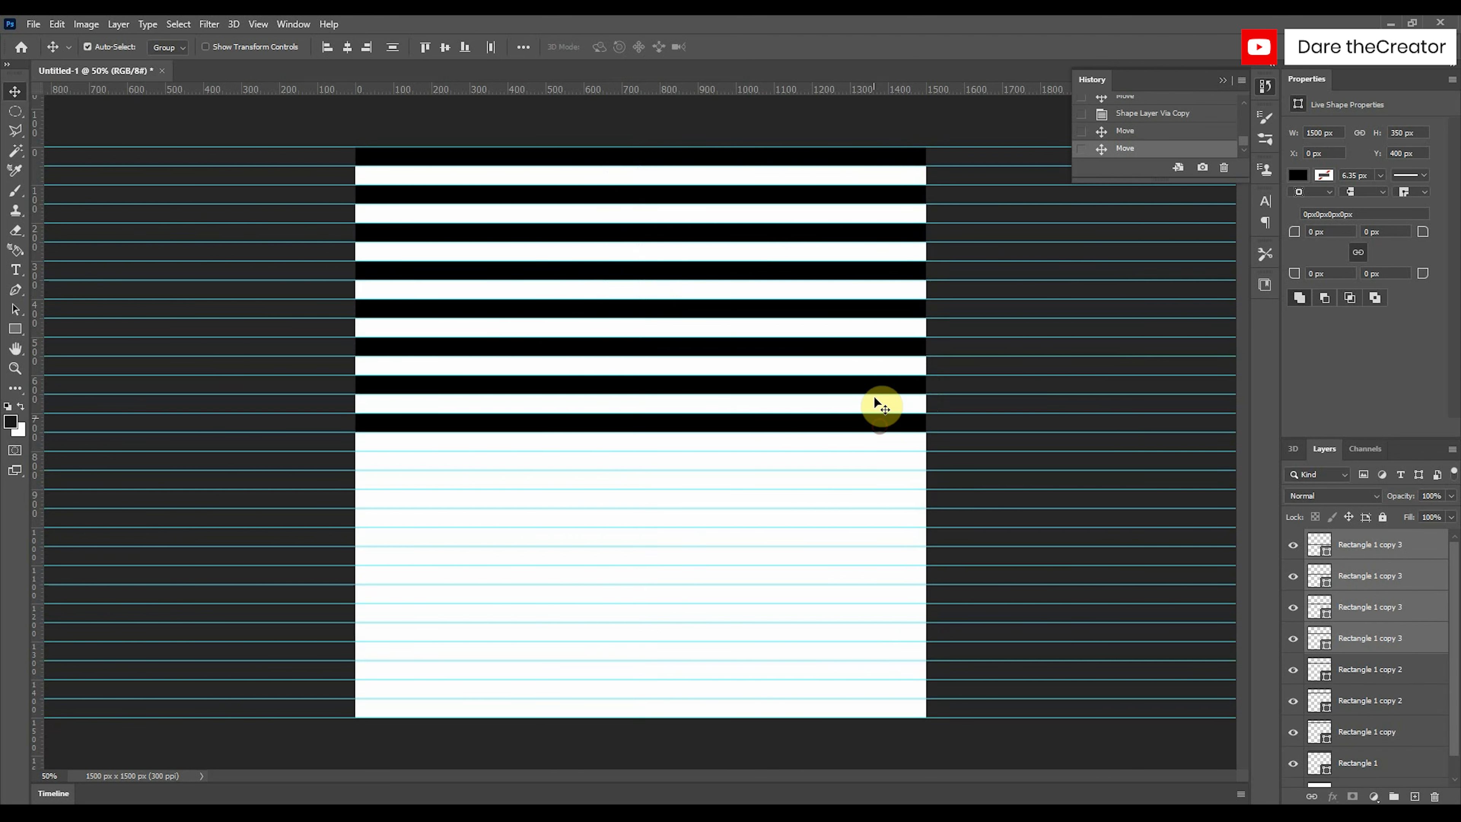
- Select every stripe except the topmost and duplicate the seven downward to fill the remaining alternate rows
click(878, 159)
click(885, 423)
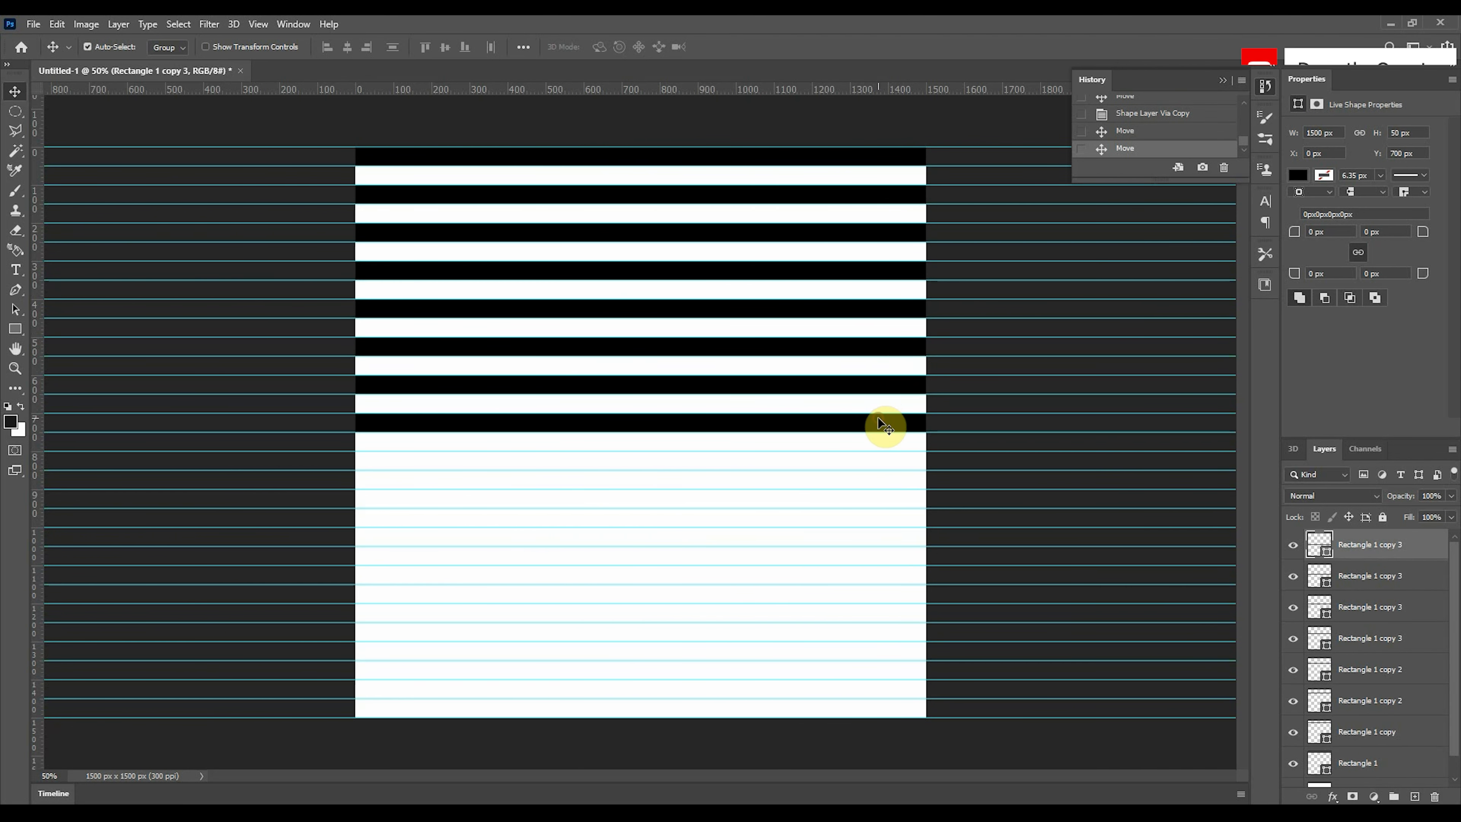
shift+click(887, 390)
shift+click(882, 348)
shift+click(883, 308)
shift+click(884, 270)
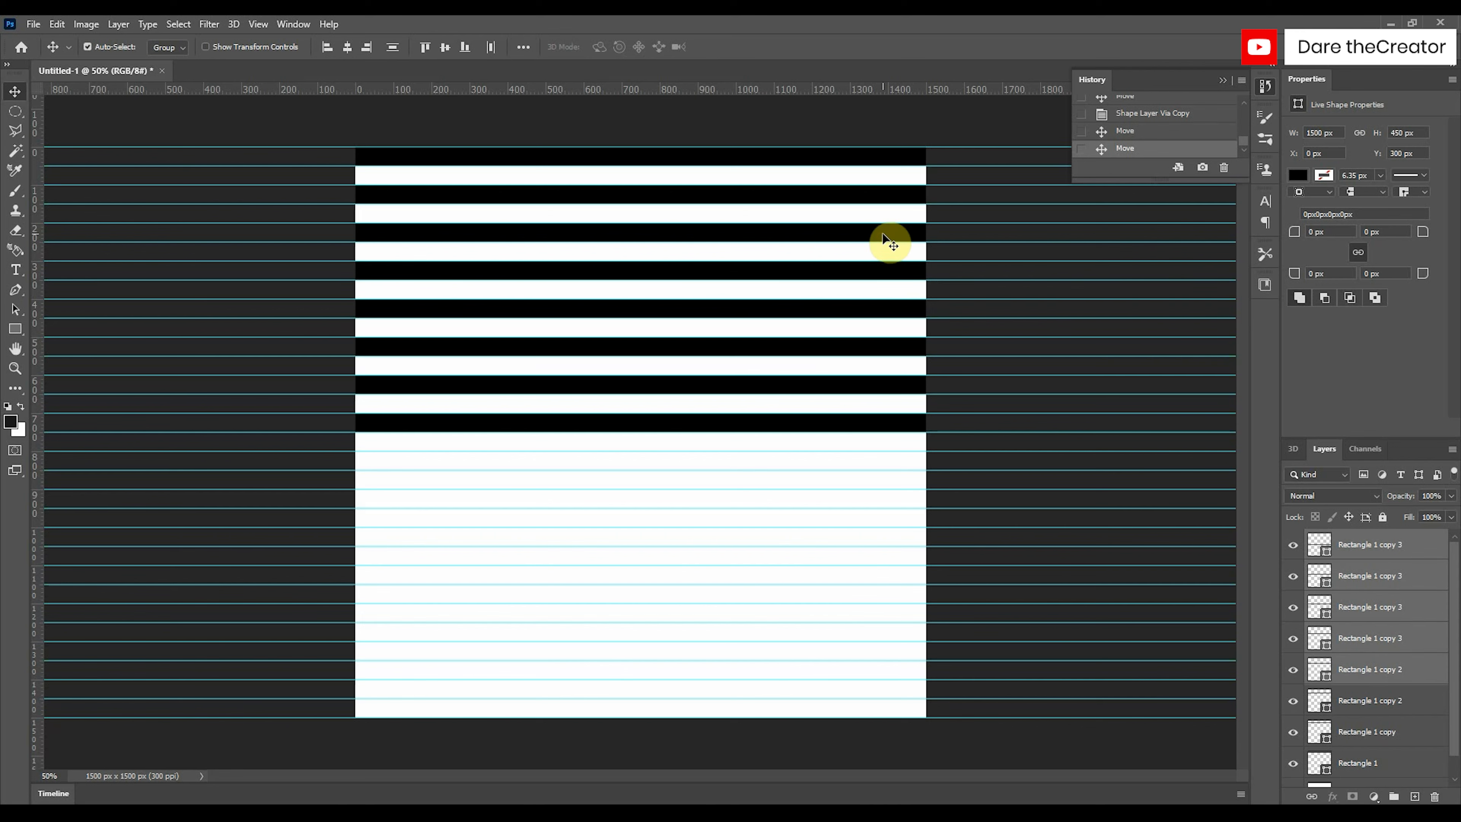
shift+click(884, 232)
shift+click(884, 194)
drag(886, 199, 885, 467)
- Clear all guides and merge all the stripe layers into a single layer
click(257, 24)
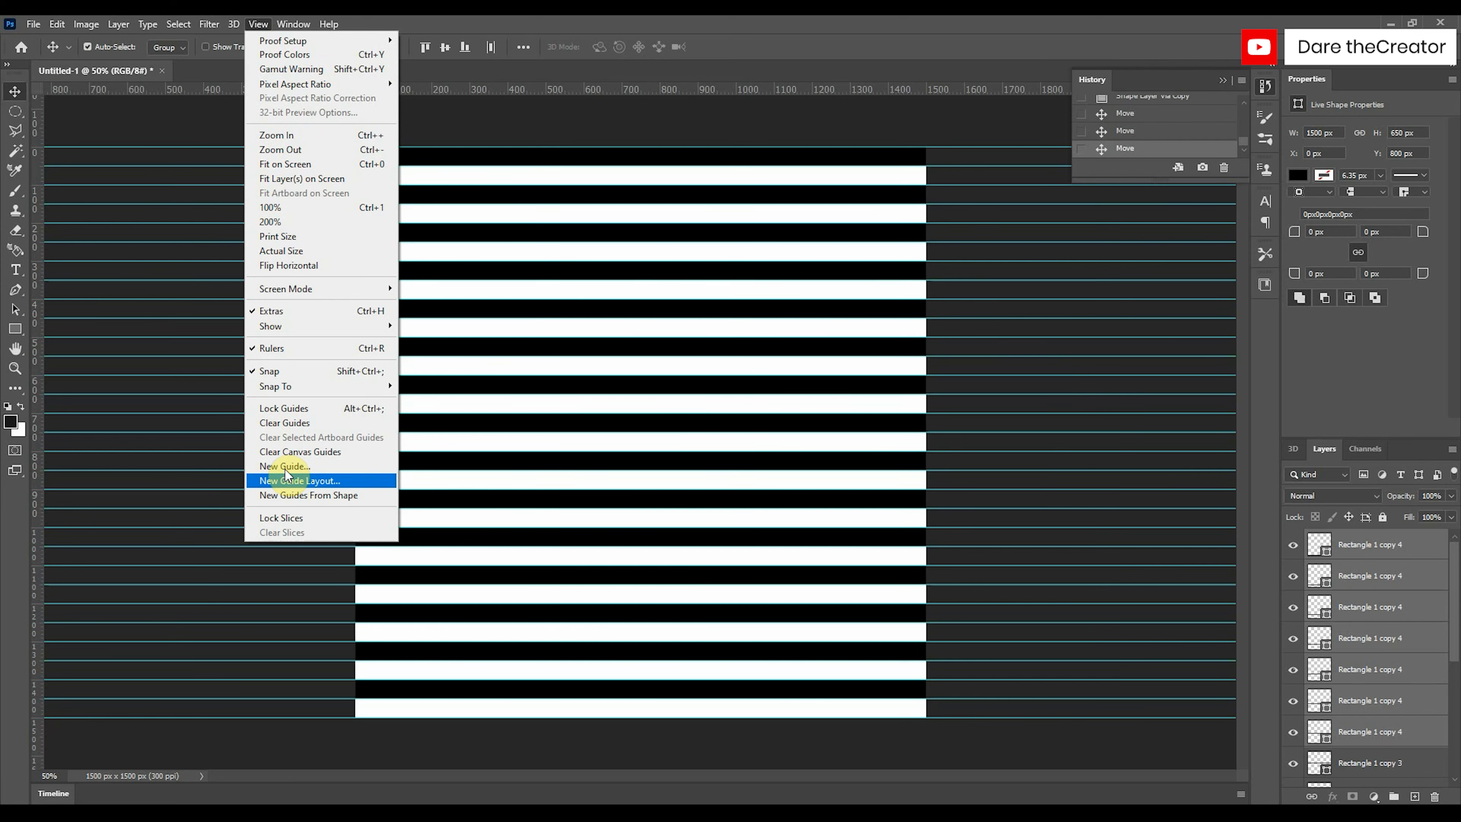
click(298, 429)
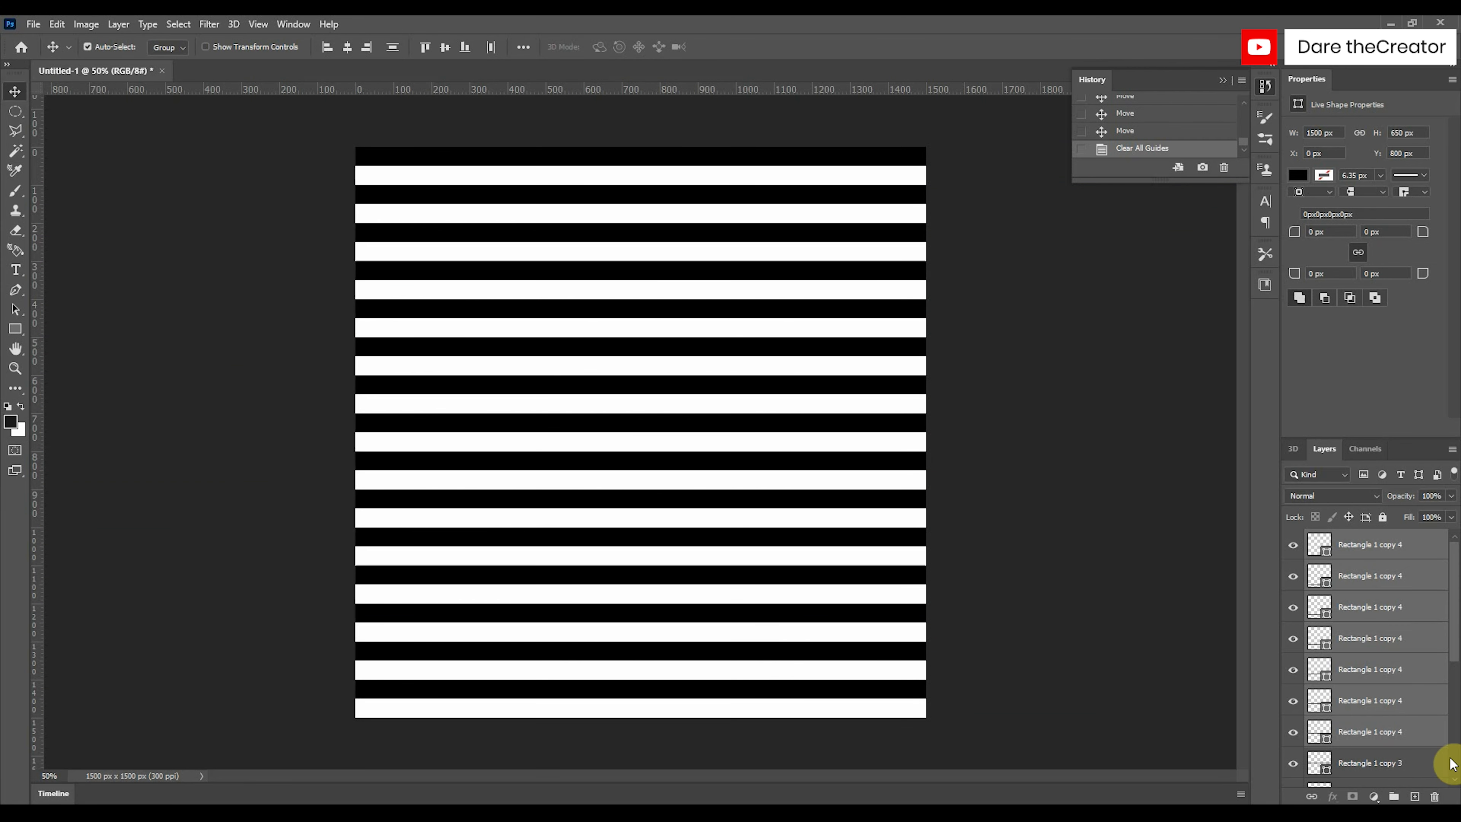
click(1425, 555)
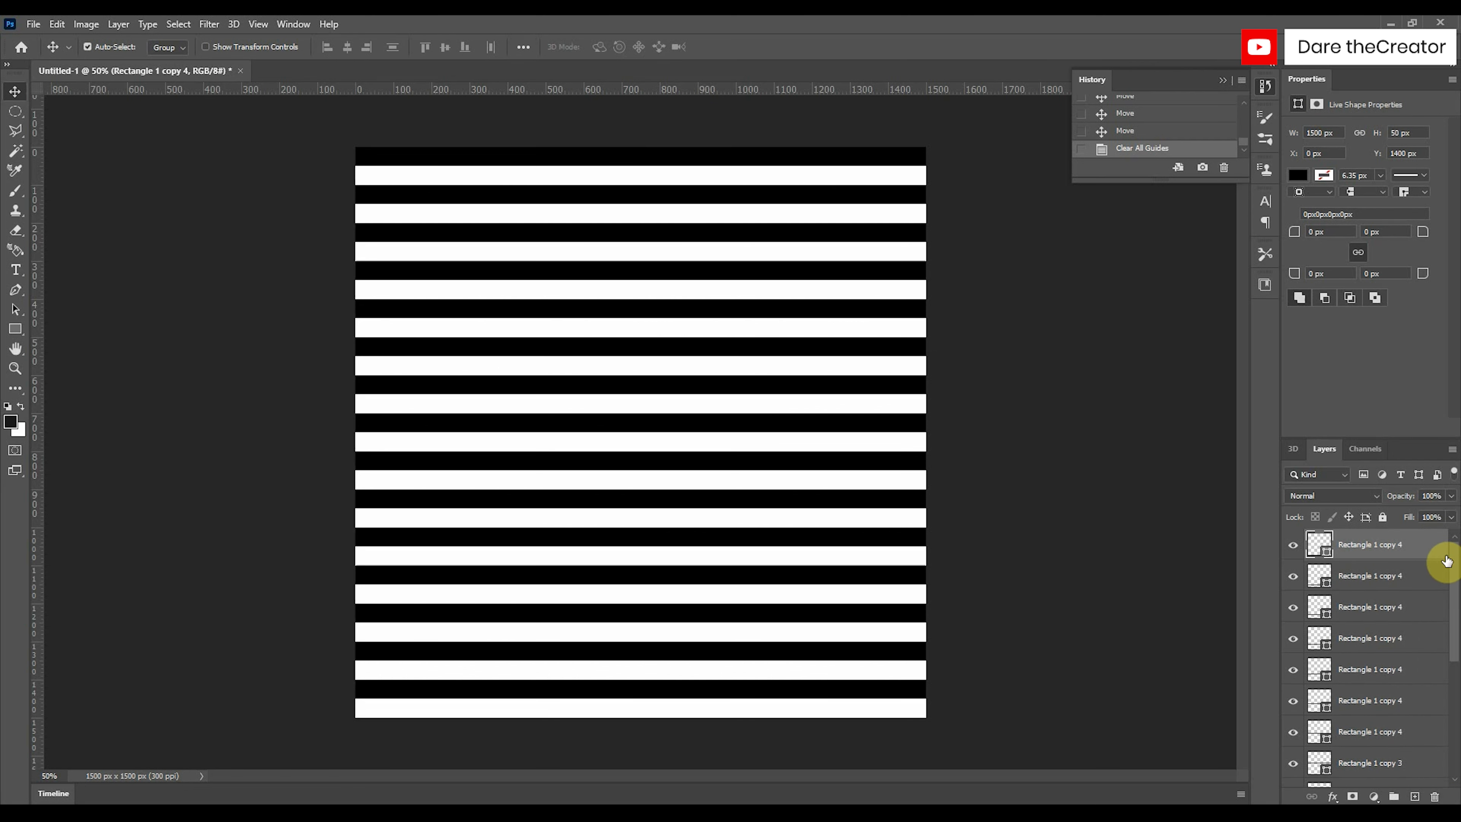
drag(1451, 550, 1444, 701)
shift+click(1391, 742)
right_click(1391, 742)
click(1298, 480)
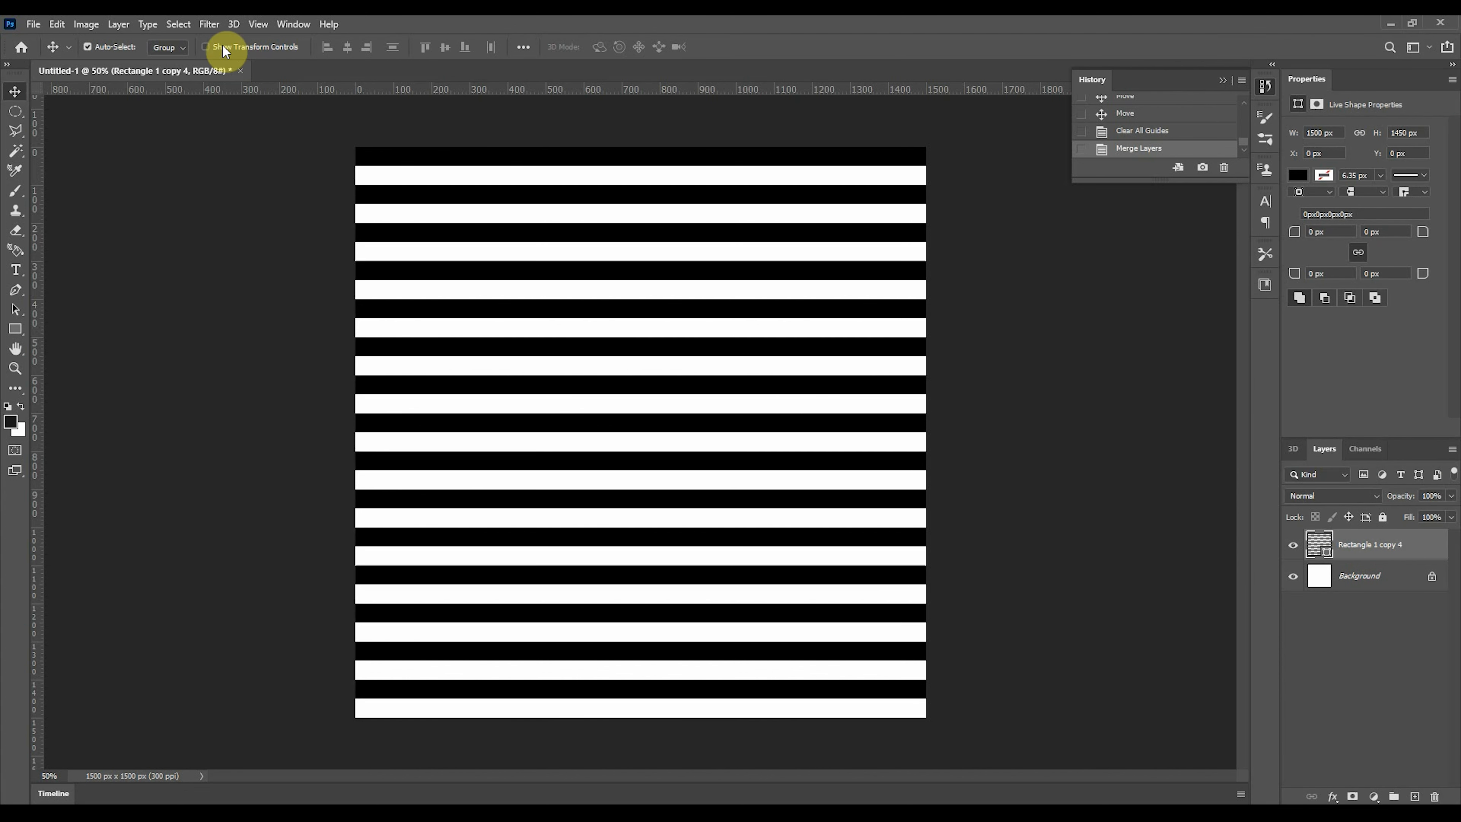
- Turn the merged stripes layer into a 3D mesh using the Sphere preset
click(233, 26)
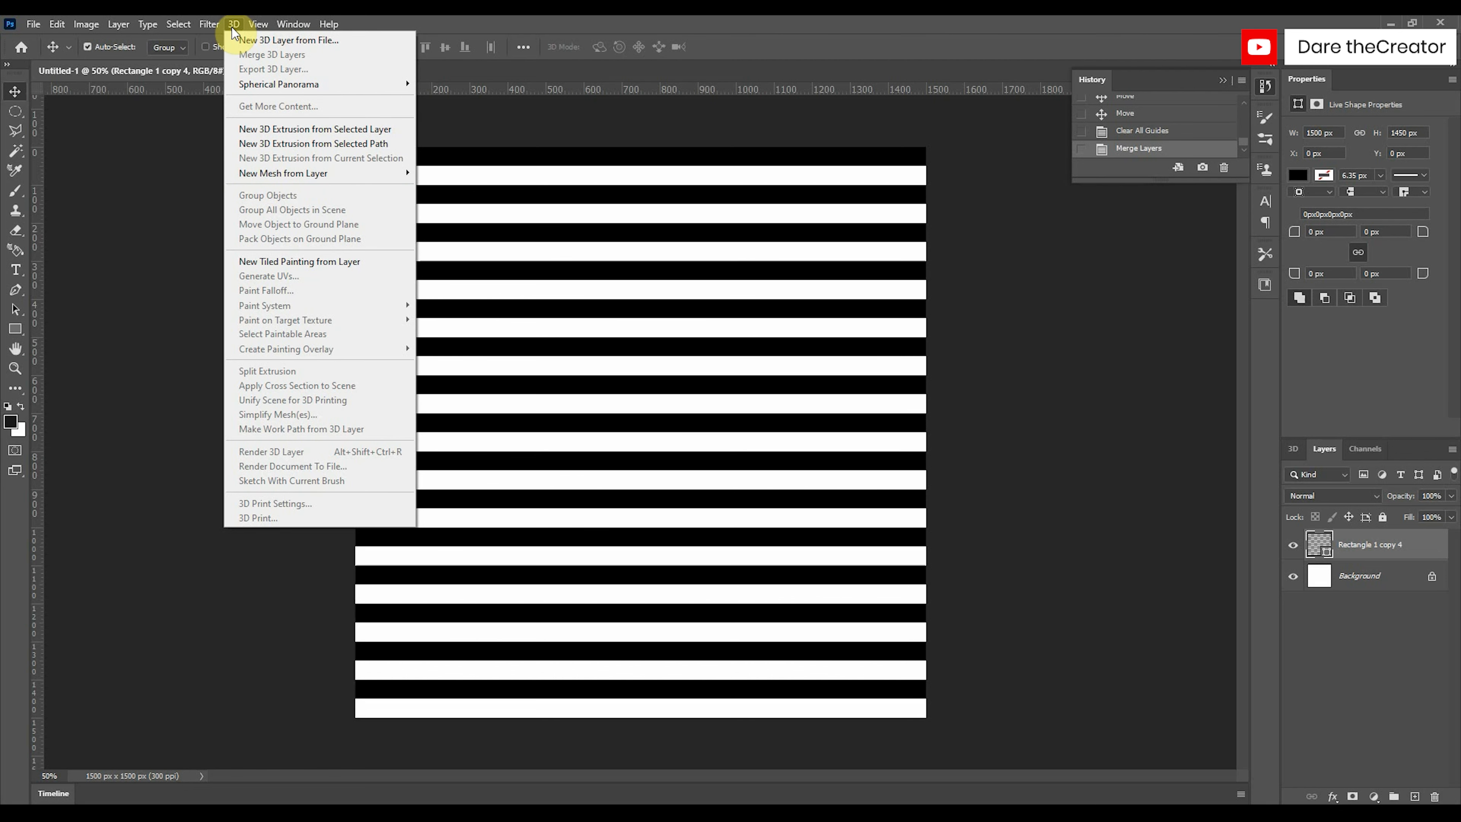
mouse_move(315, 179)
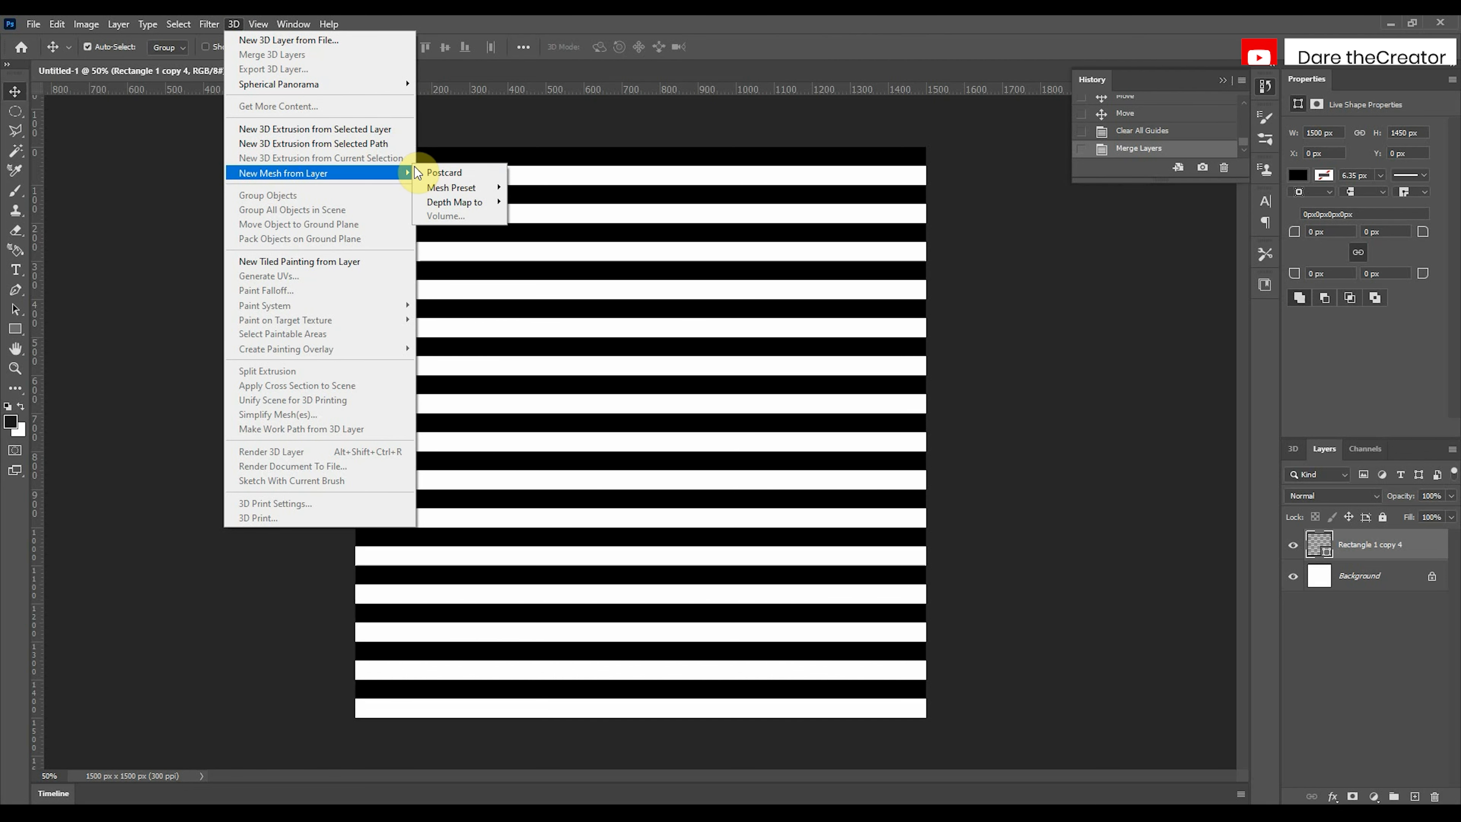
mouse_move(454, 188)
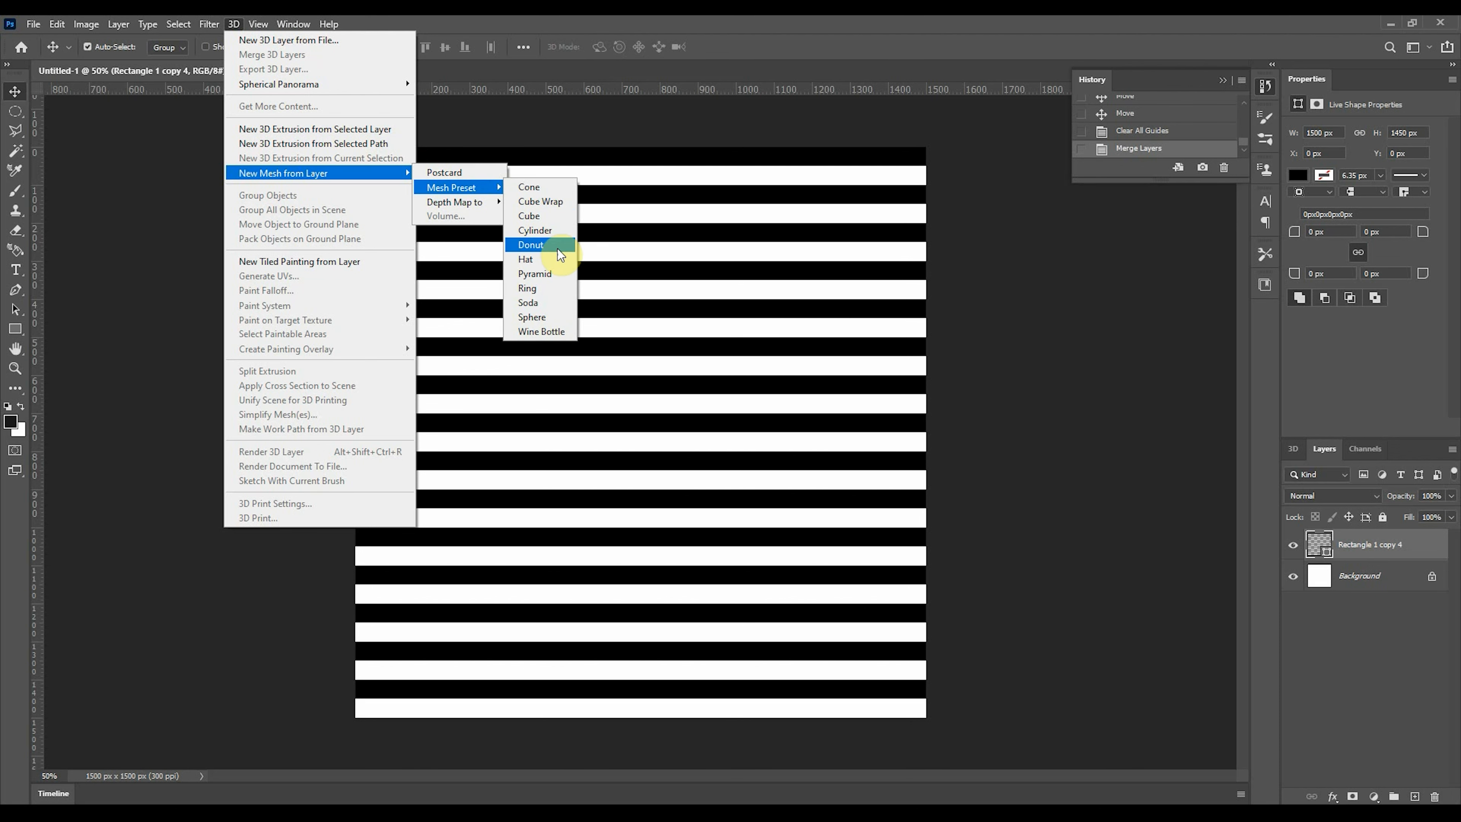
click(545, 321)
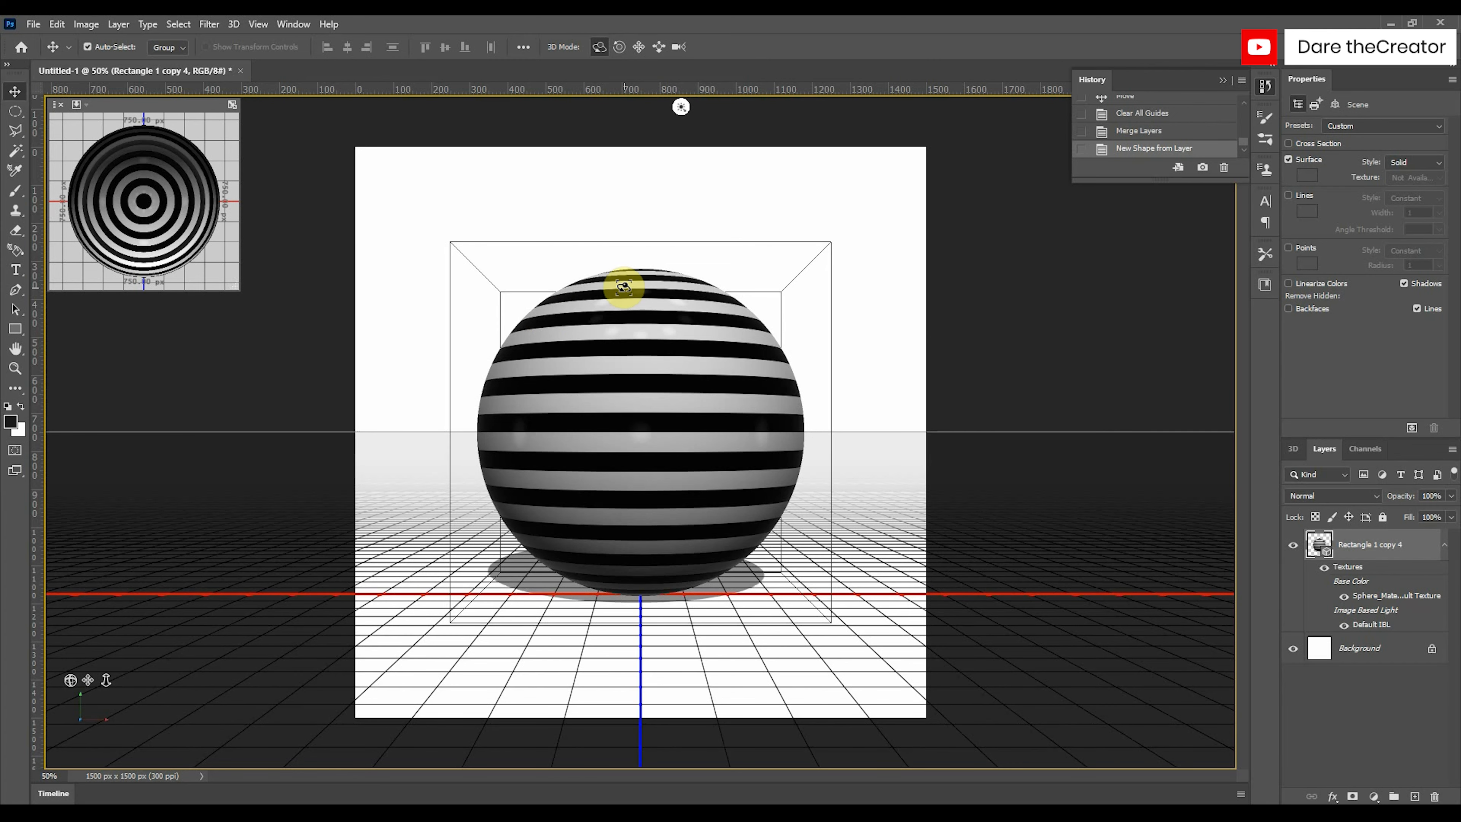
- Orbit and roll the 3D camera so the sphere's stripes run nearly vertically, with the pole near its right edge
drag(642, 295, 744, 313)
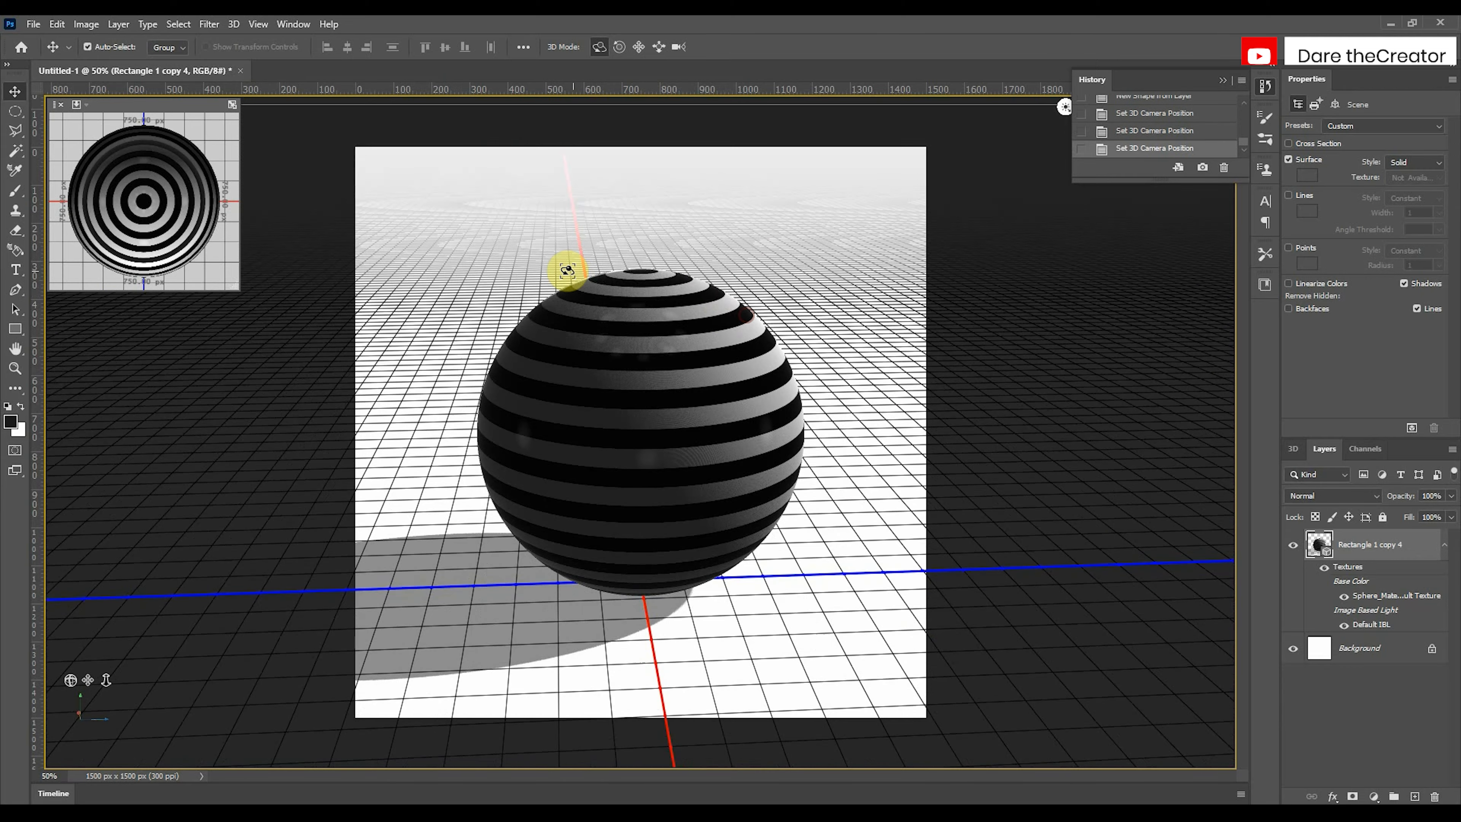
drag(568, 268, 514, 274)
click(619, 47)
drag(651, 284, 649, 356)
- Turn off shadows in the 3D scene's render settings
click(1404, 283)
click(1403, 284)
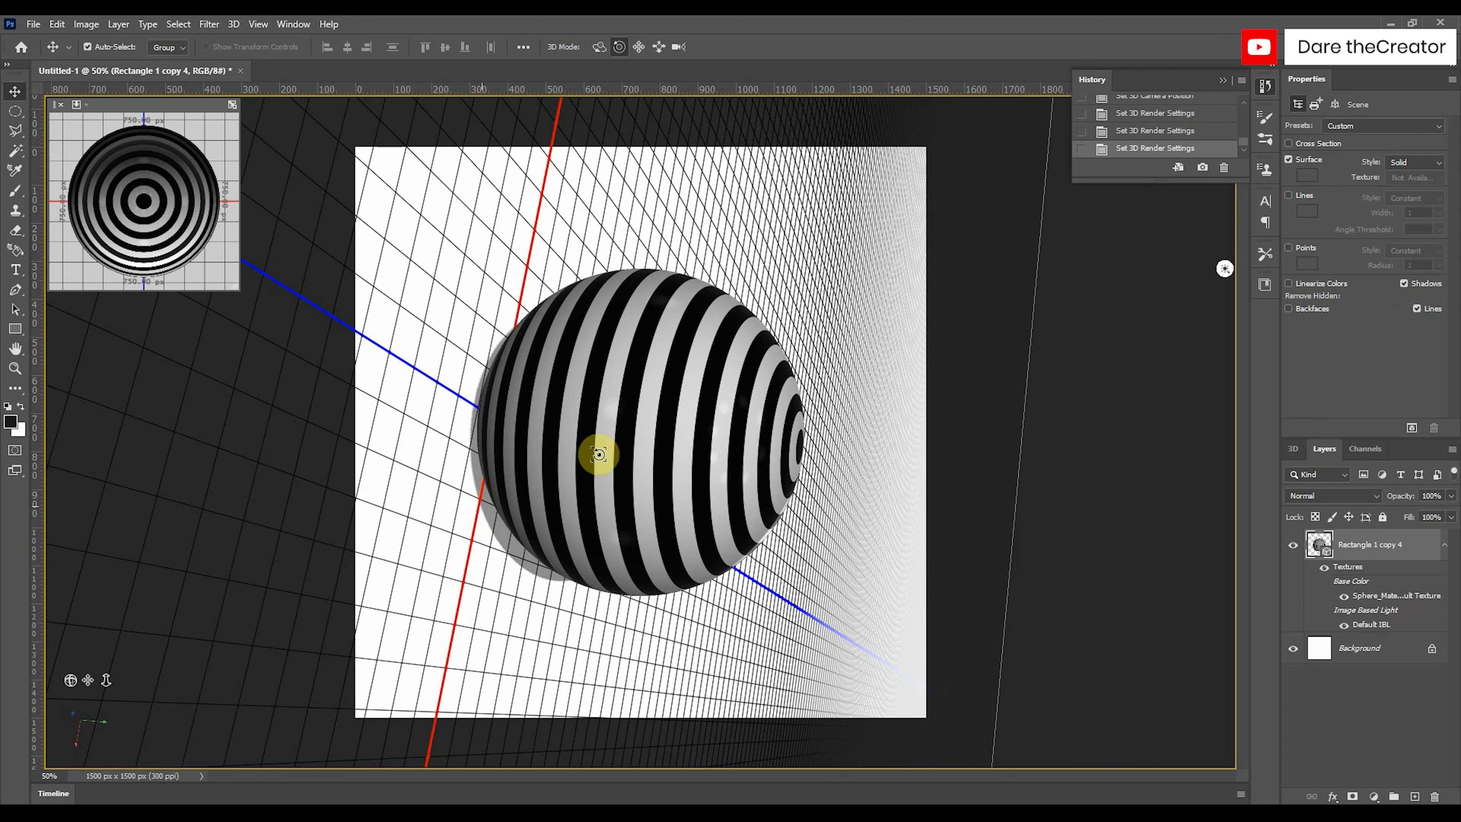
click(1403, 284)
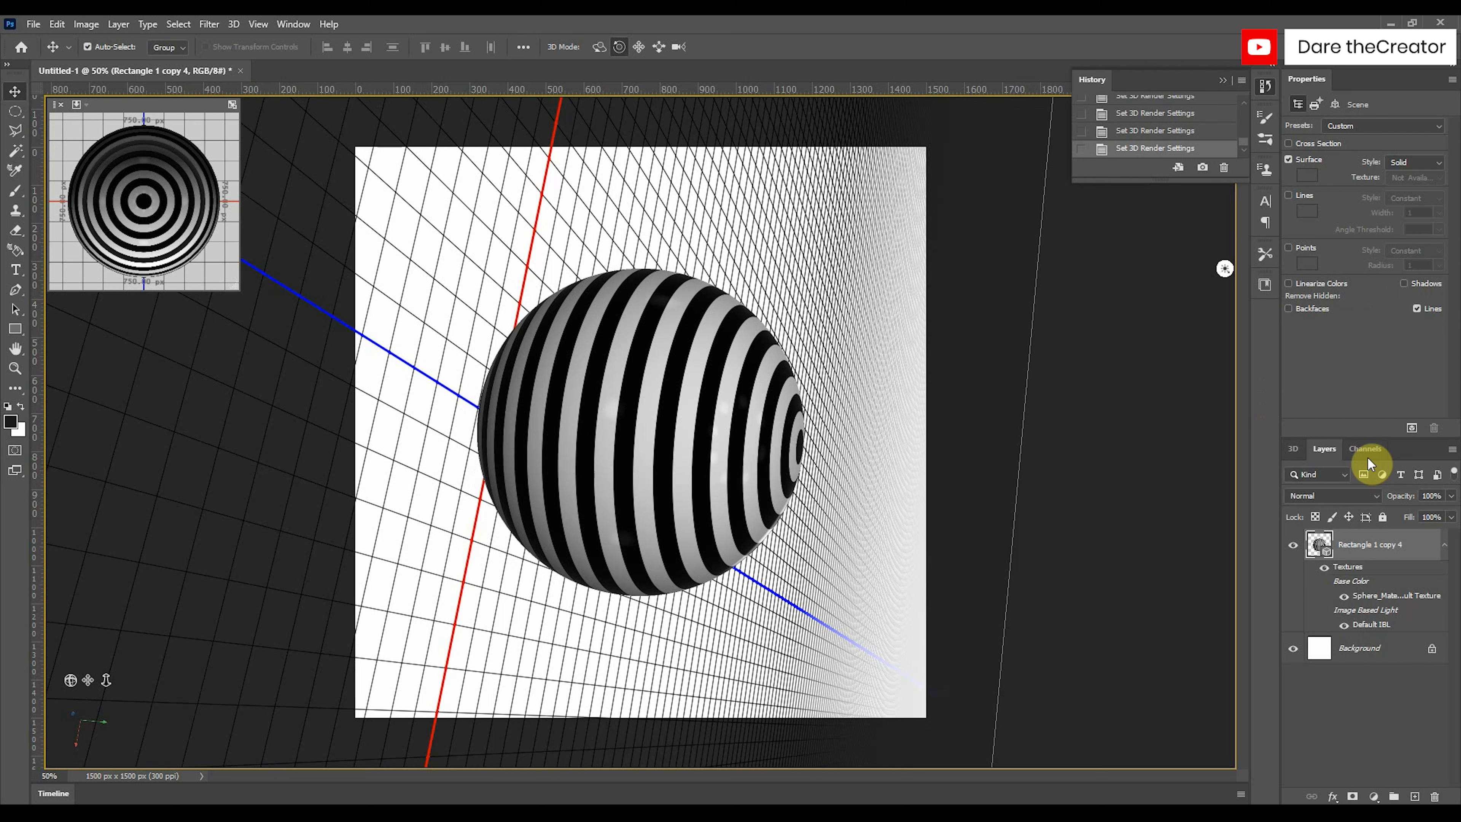
- Rasterize the 3D sphere layer and move the sphere up and left on the canvas to about X 248 px, Y 228 px
right_click(1356, 557)
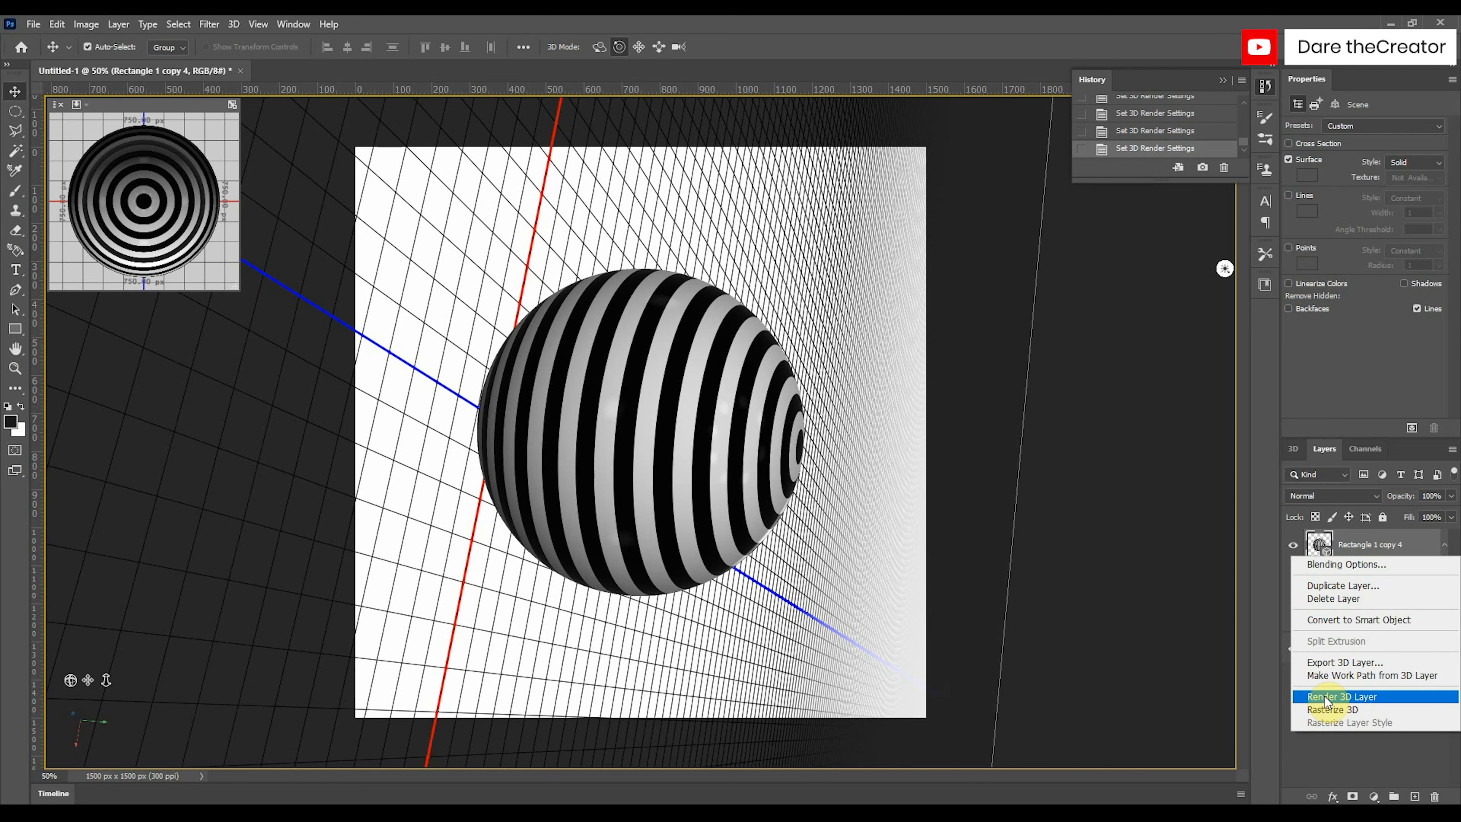
click(1331, 709)
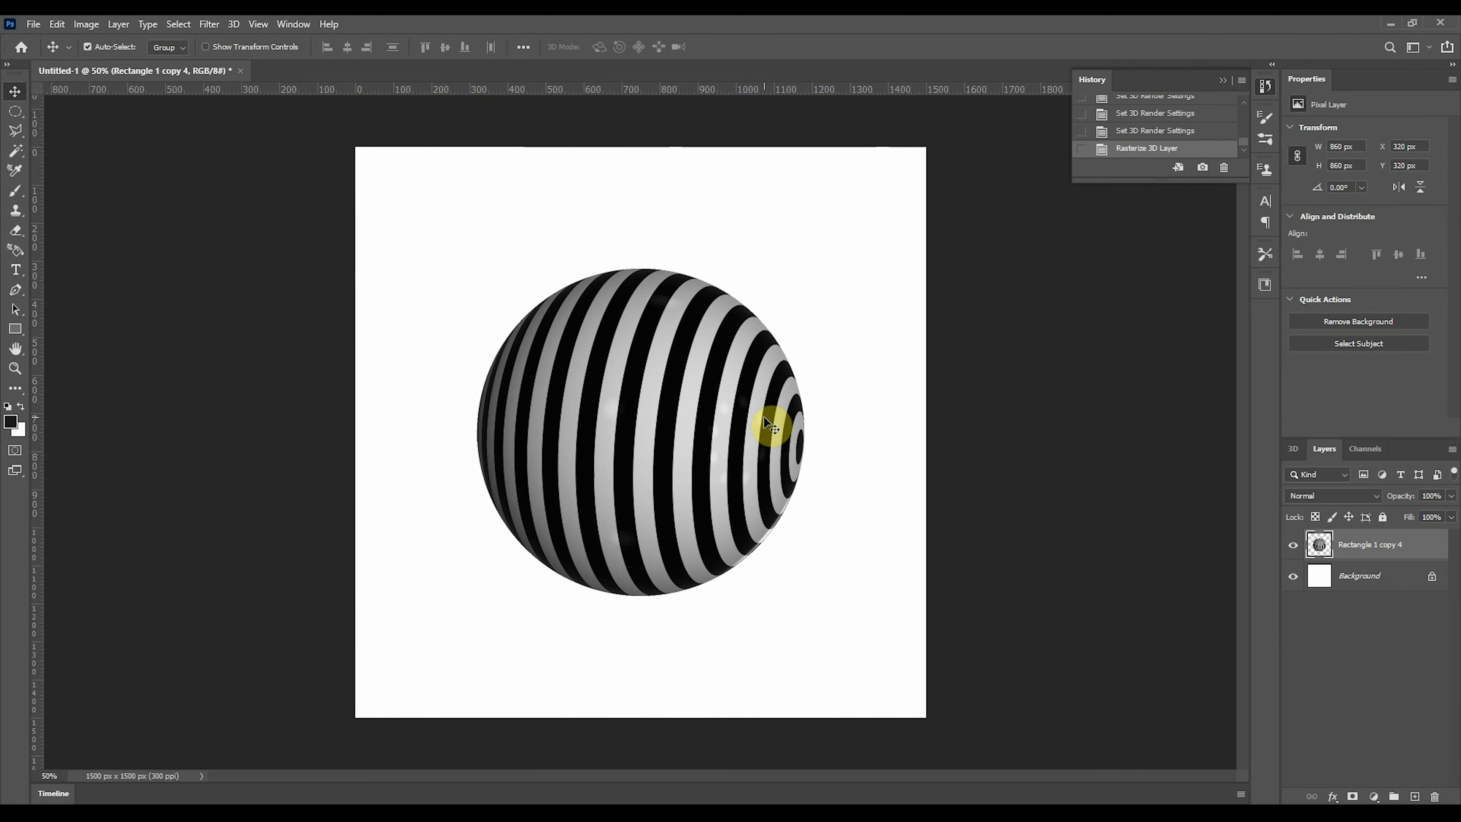
mouse_move(678, 366)
mouse_down()
mouse_move(630, 418)
mouse_move(651, 369)
mouse_up()
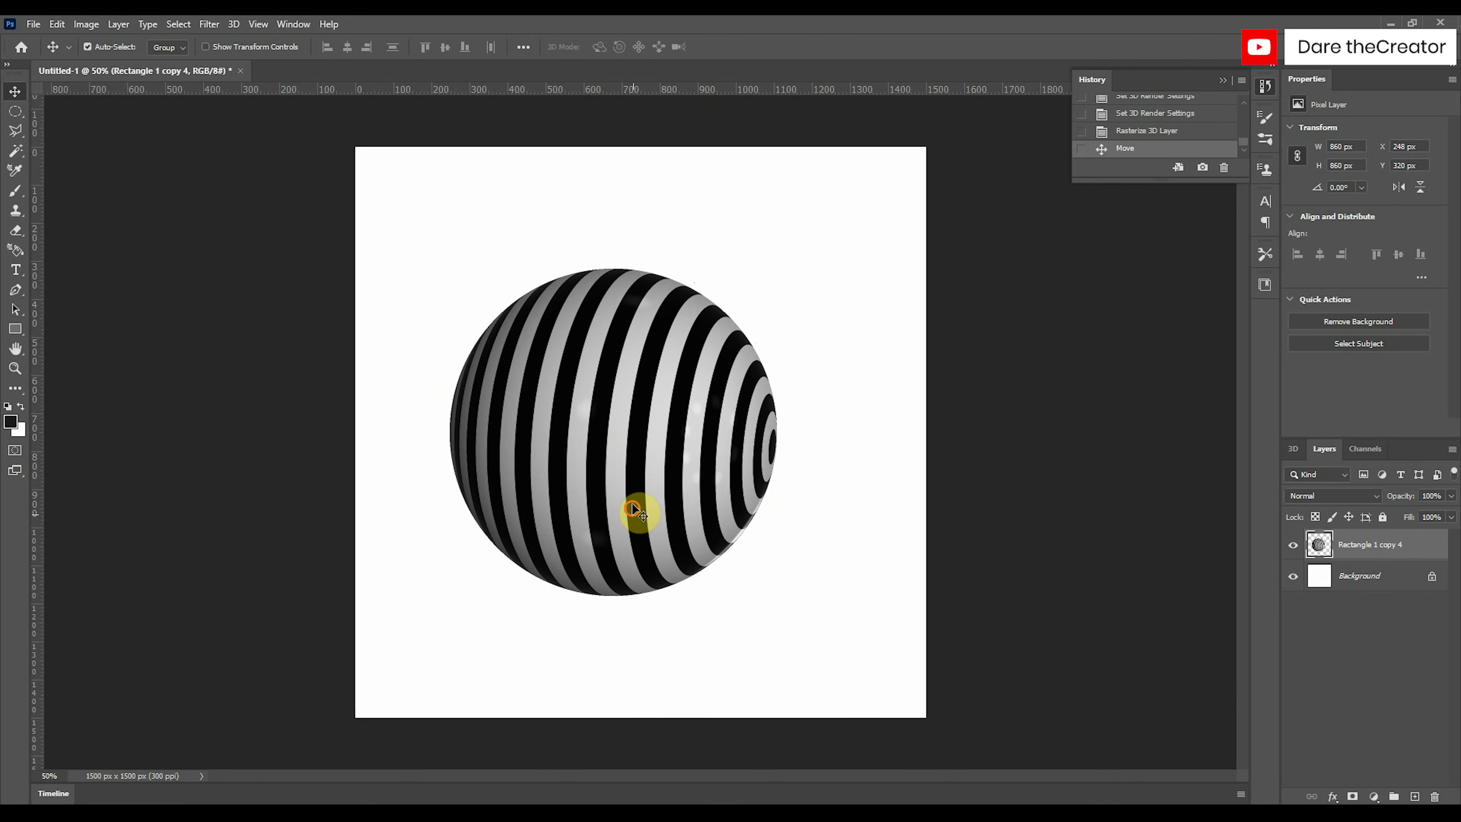
drag(636, 514, 629, 474)
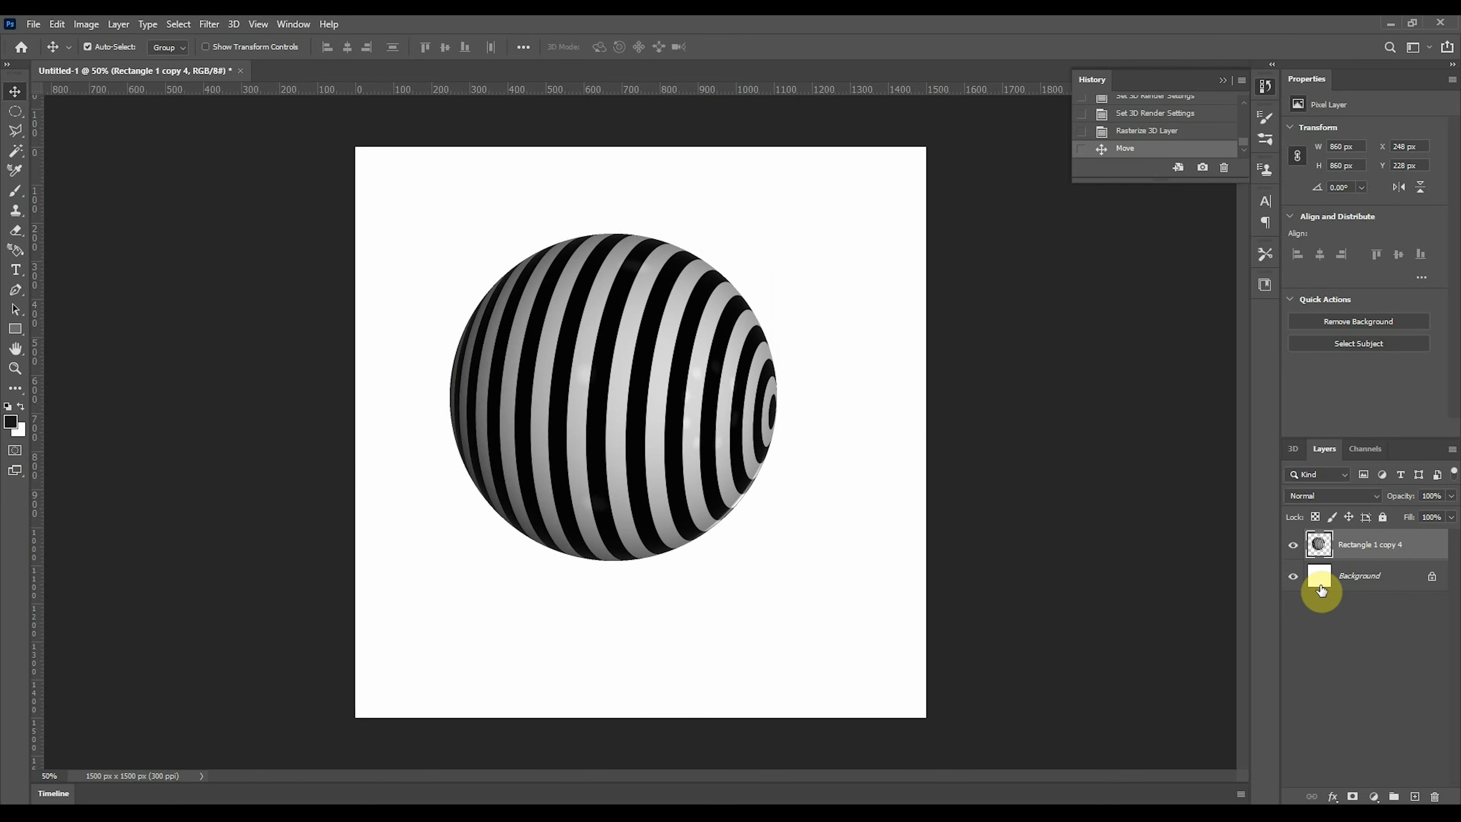